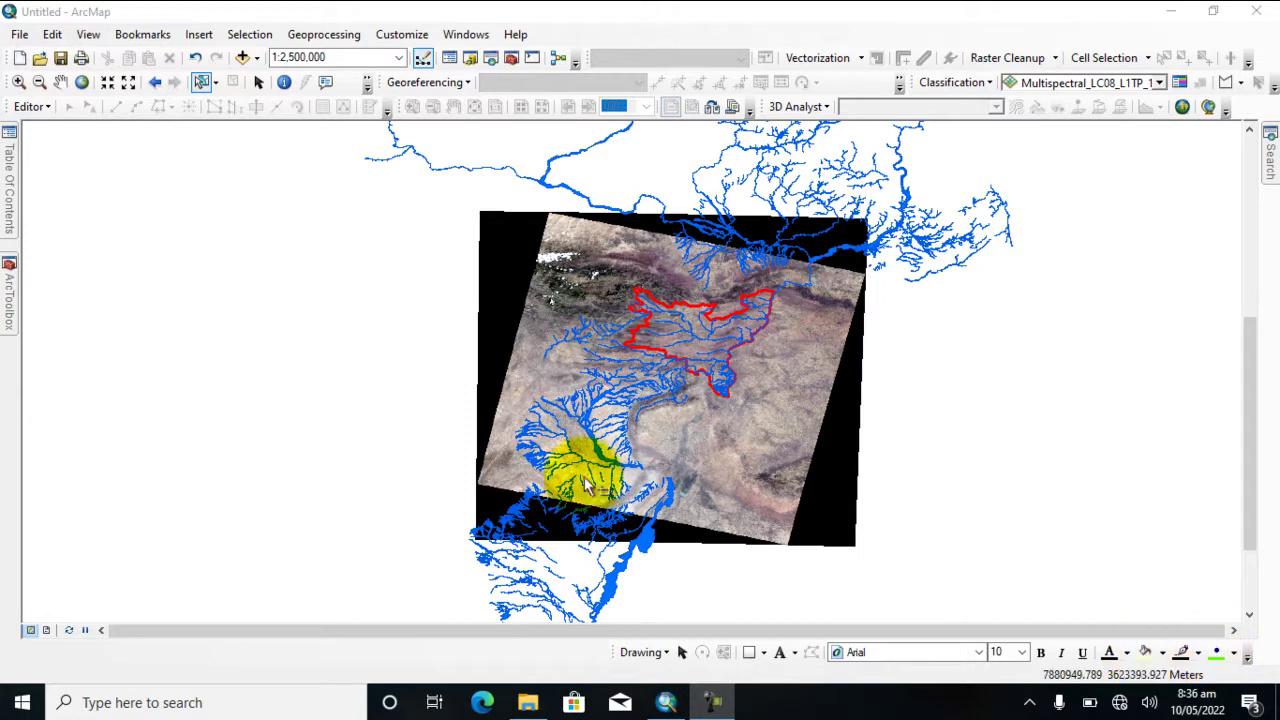
Slide out the Table Of Contents listing Rivers, Export_Output and the Landsat multispectral layer
mouse_move(10, 190)
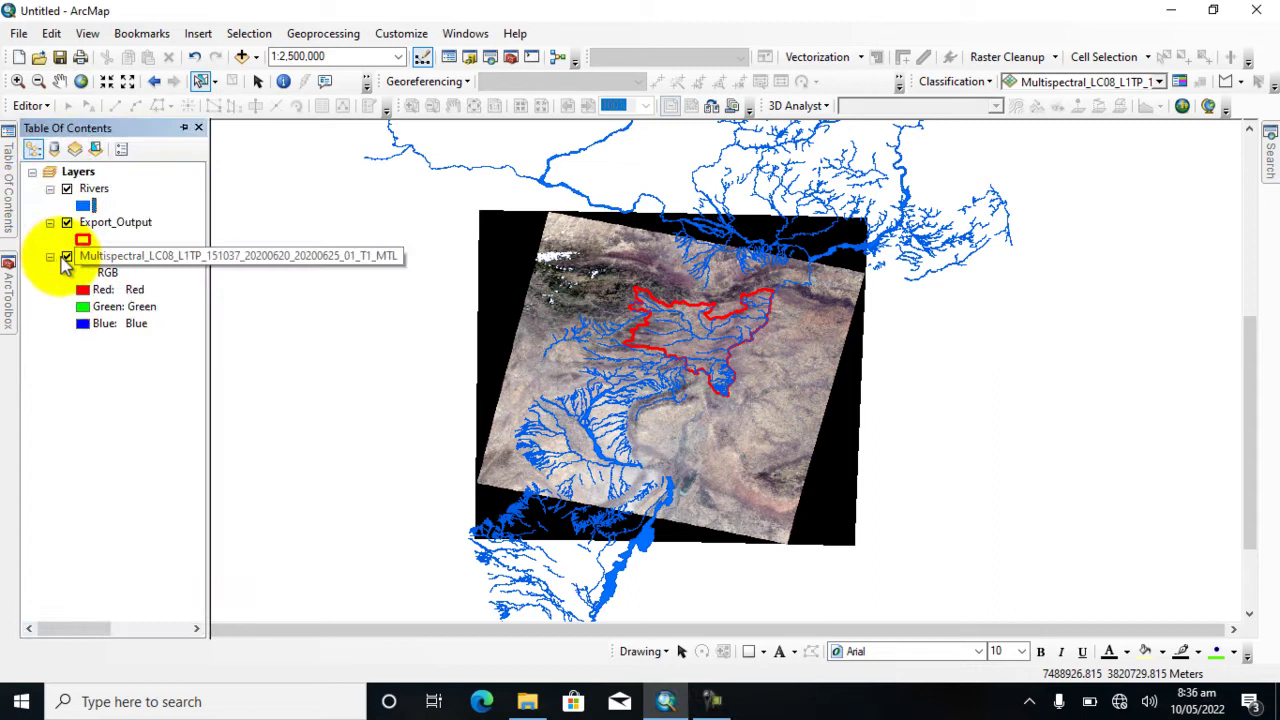
Switch off the Multispectral Landsat layer and zoom into the red study area
left_click(66, 257)
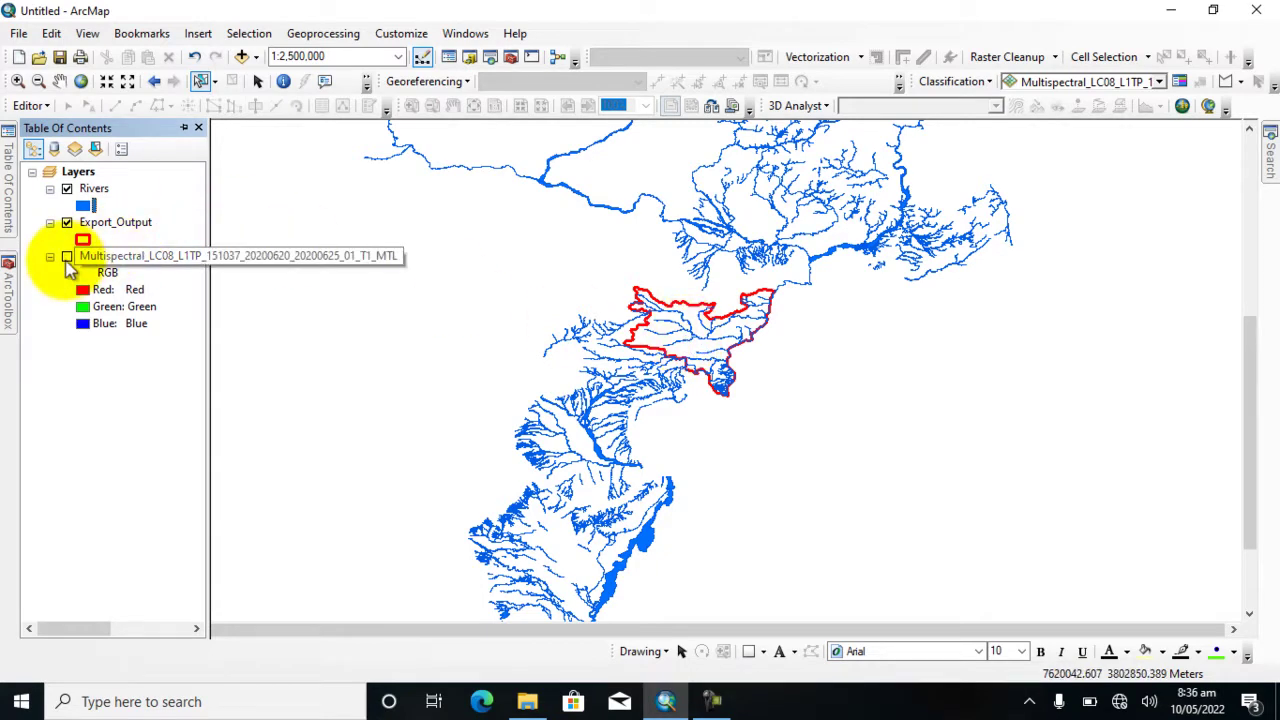
left_click(66, 257)
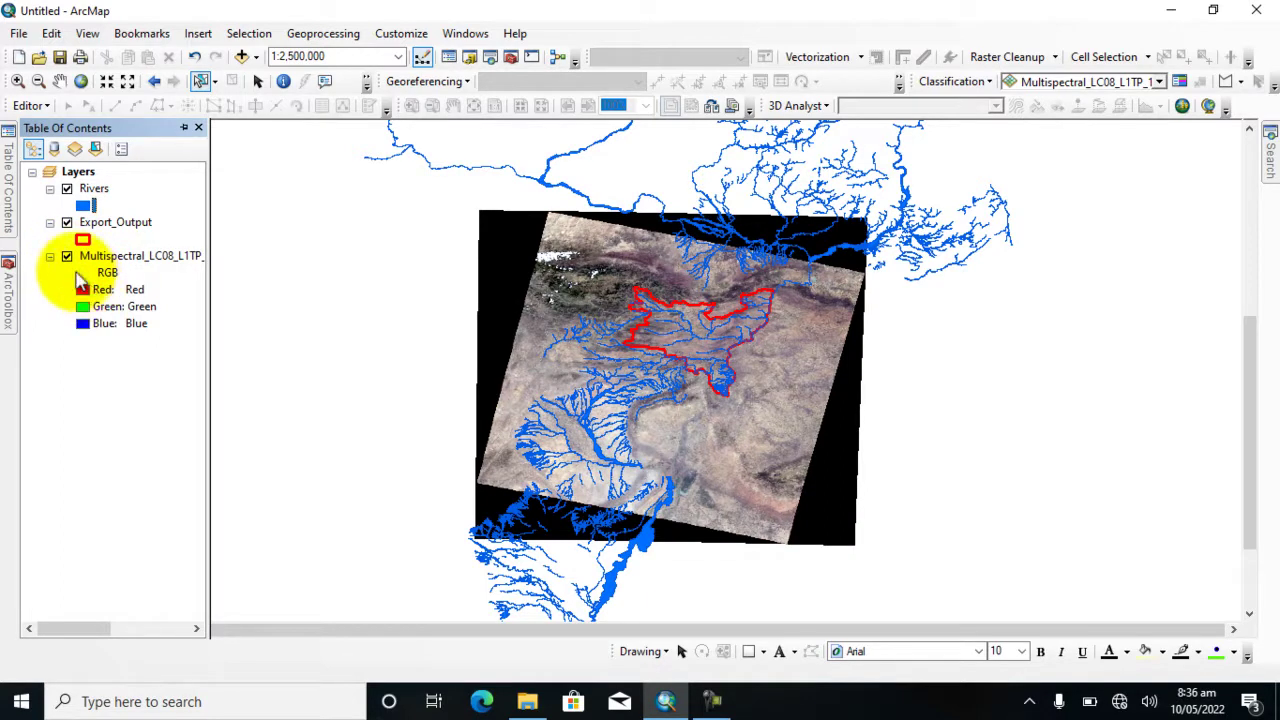
left_click(66, 257)
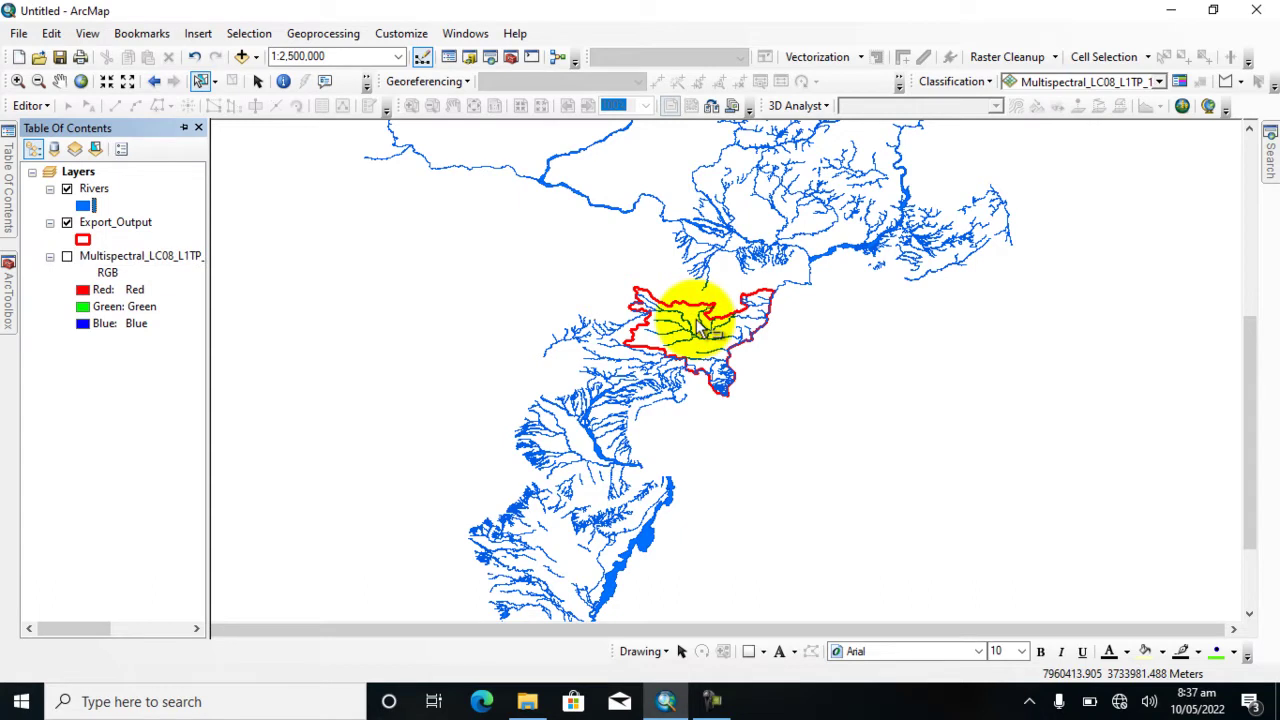
scroll(703, 328, "down", 4)
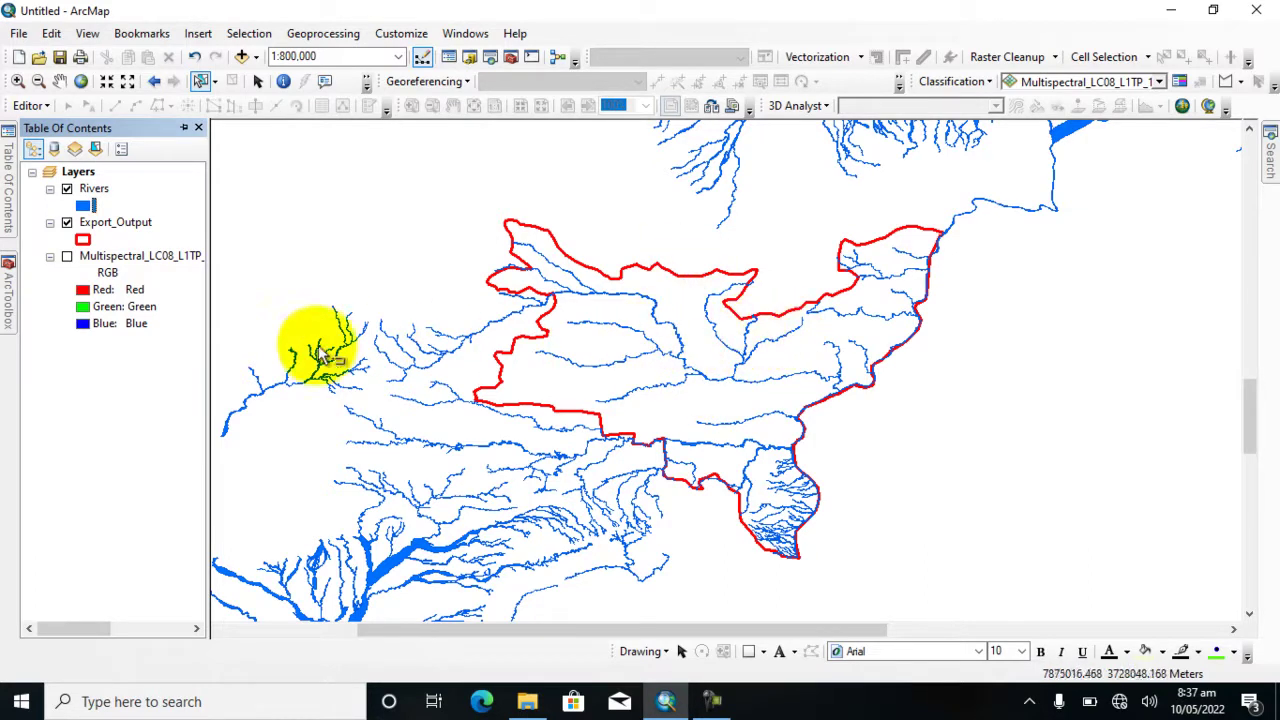
Launch the Clip tool from ArcToolbox's Analysis Tools > Extract toolset
left_click(8, 295)
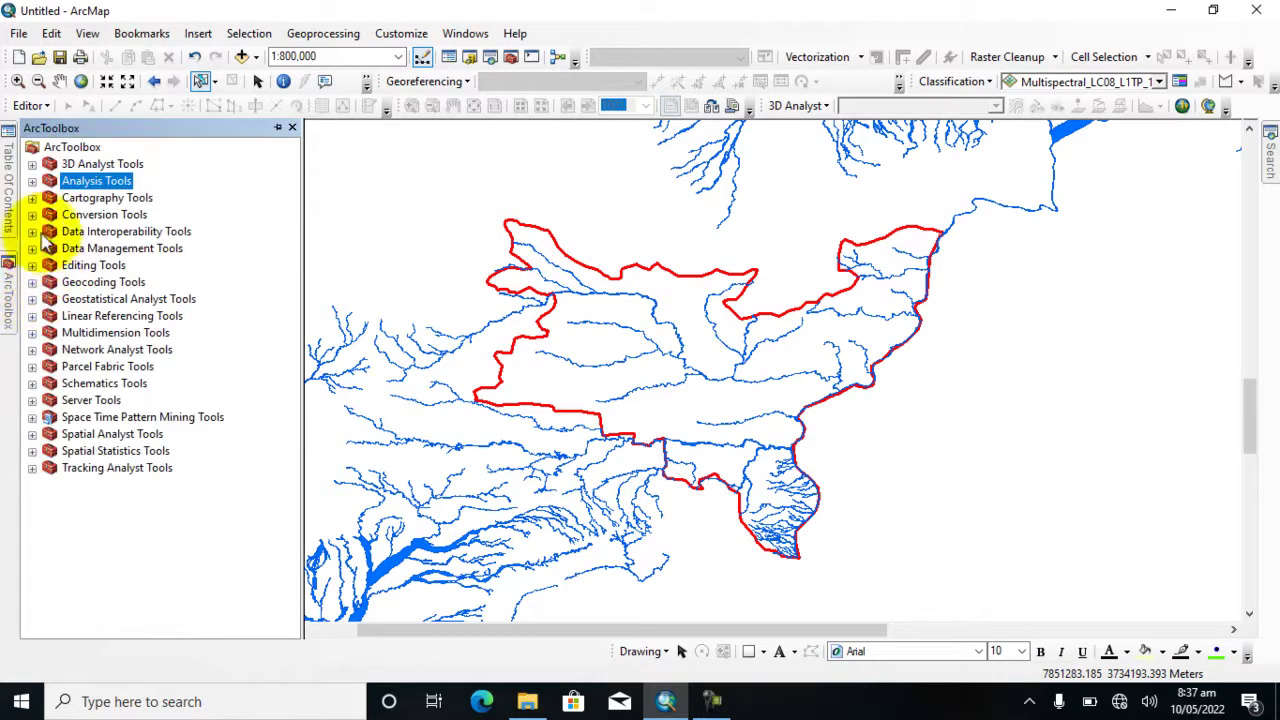
left_click(32, 182)
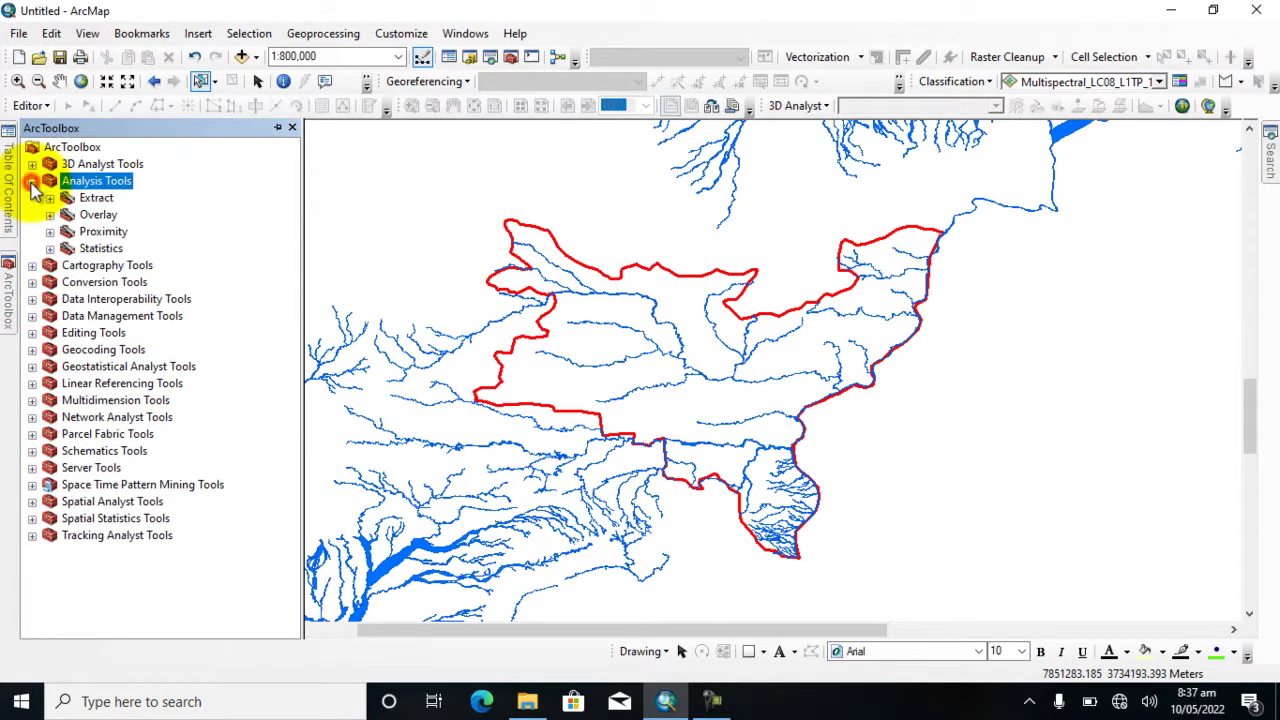
left_click(50, 198)
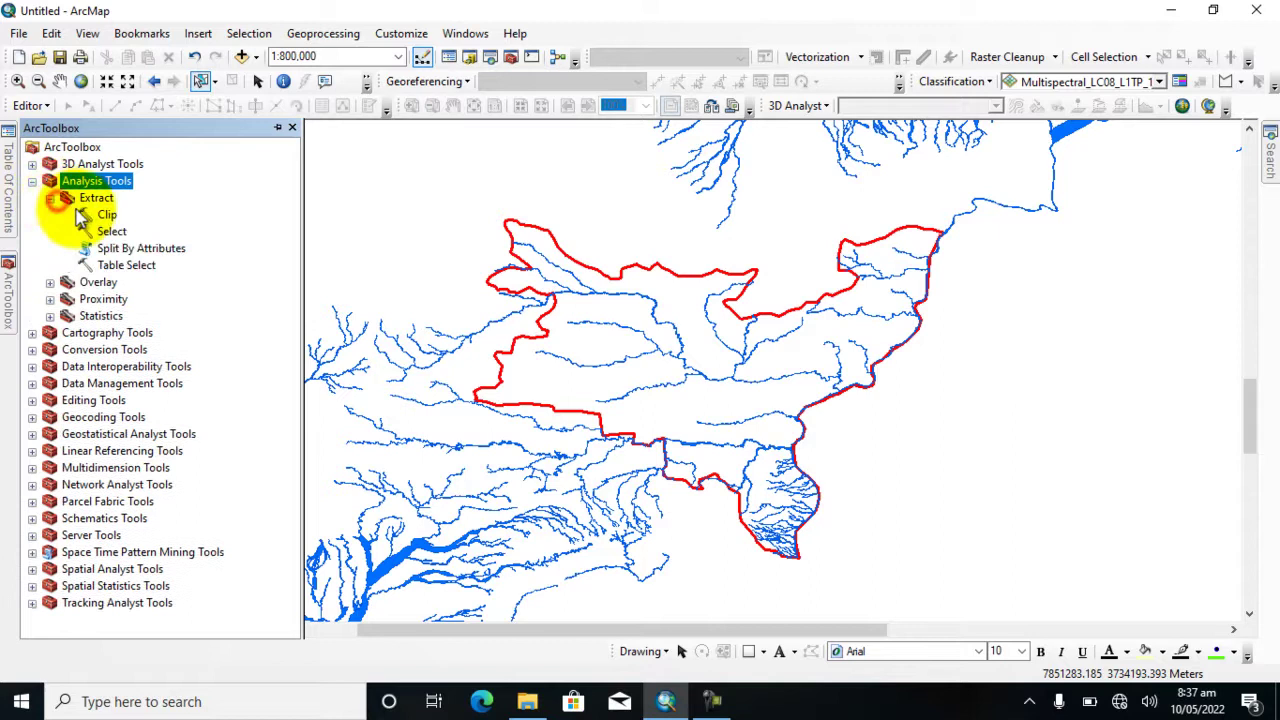
left_click(100, 215)
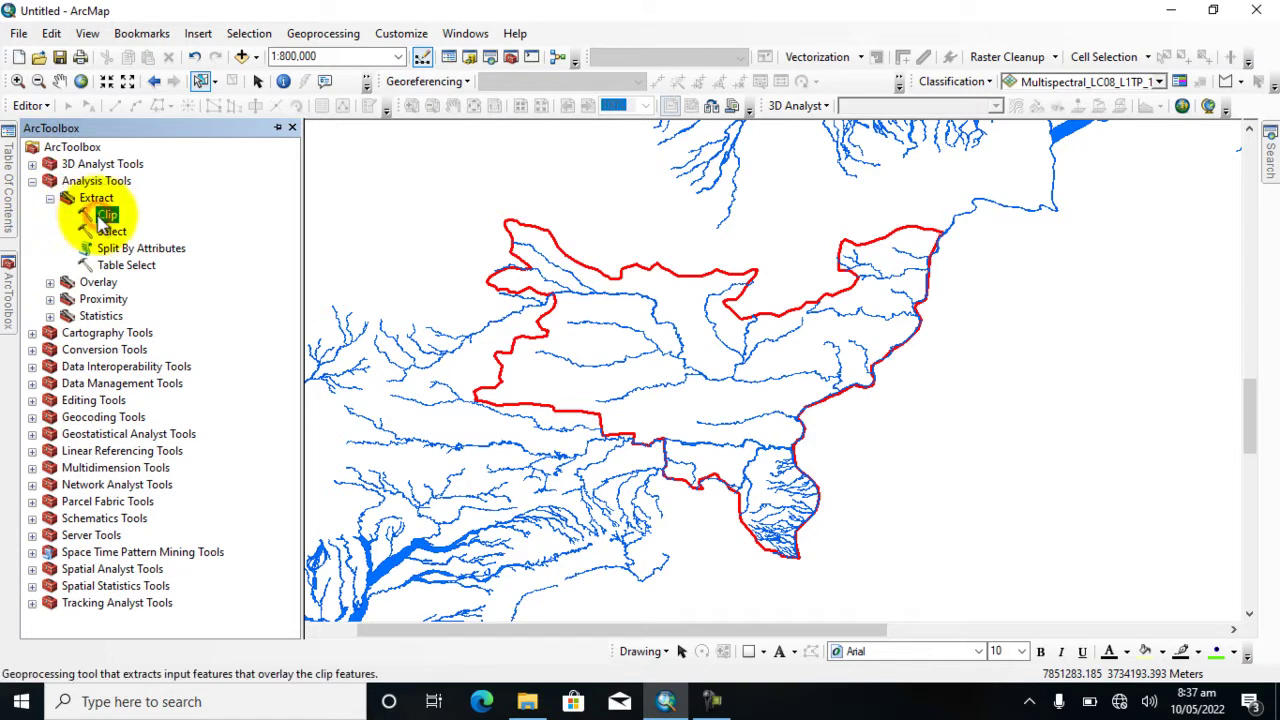
double_click(104, 216)
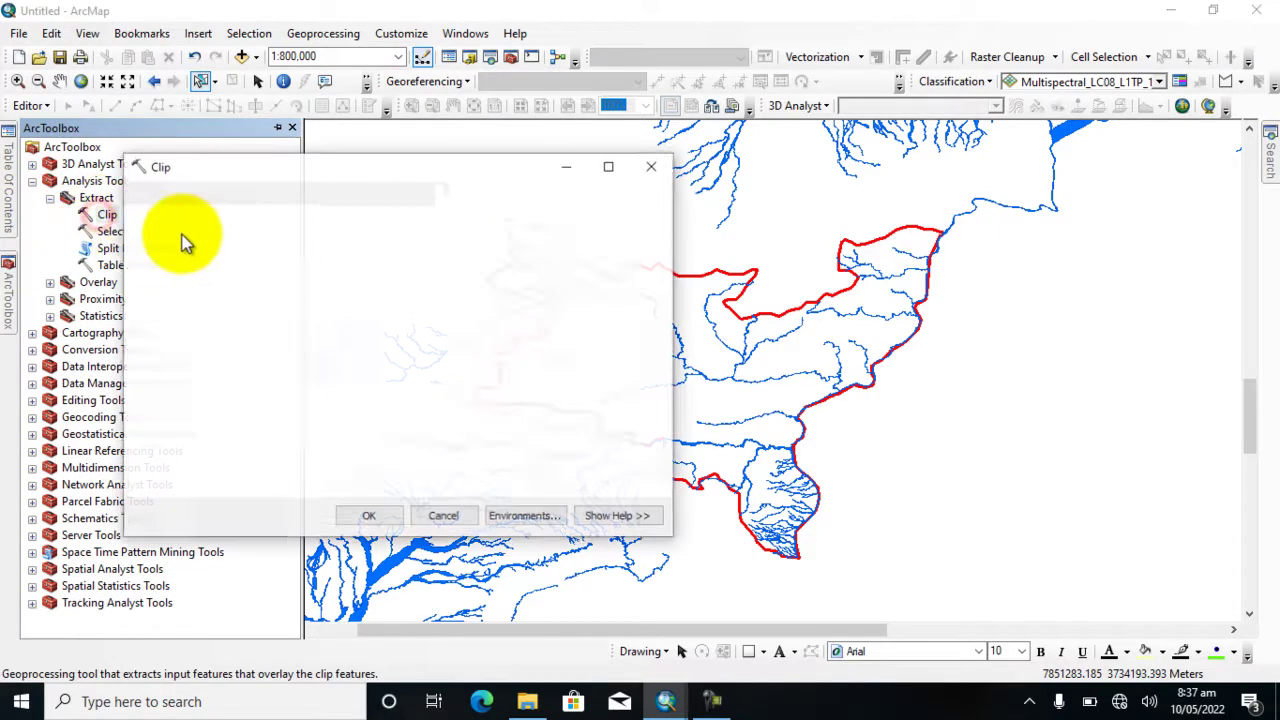
Clip Rivers using Export_Output as the clip features, outputting Rivers_Clip3
left_click(350, 172)
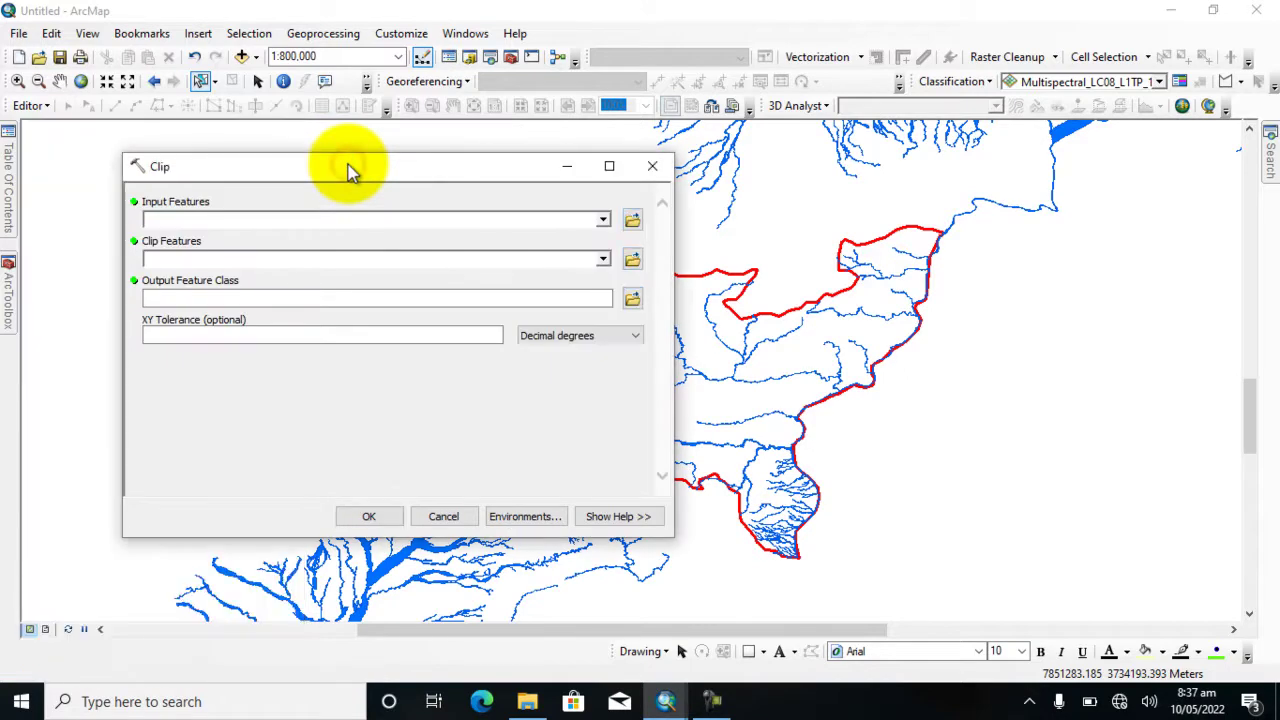
left_click_drag(350, 172, 318, 150)
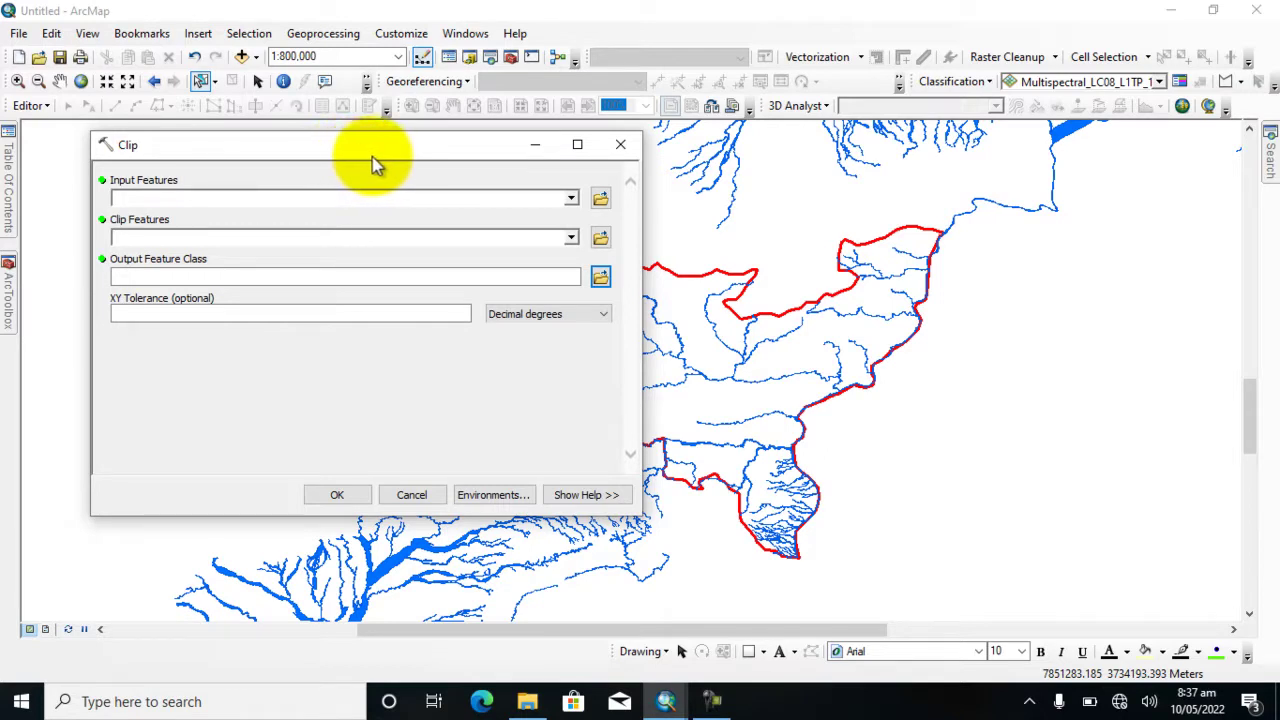
left_click(571, 203)
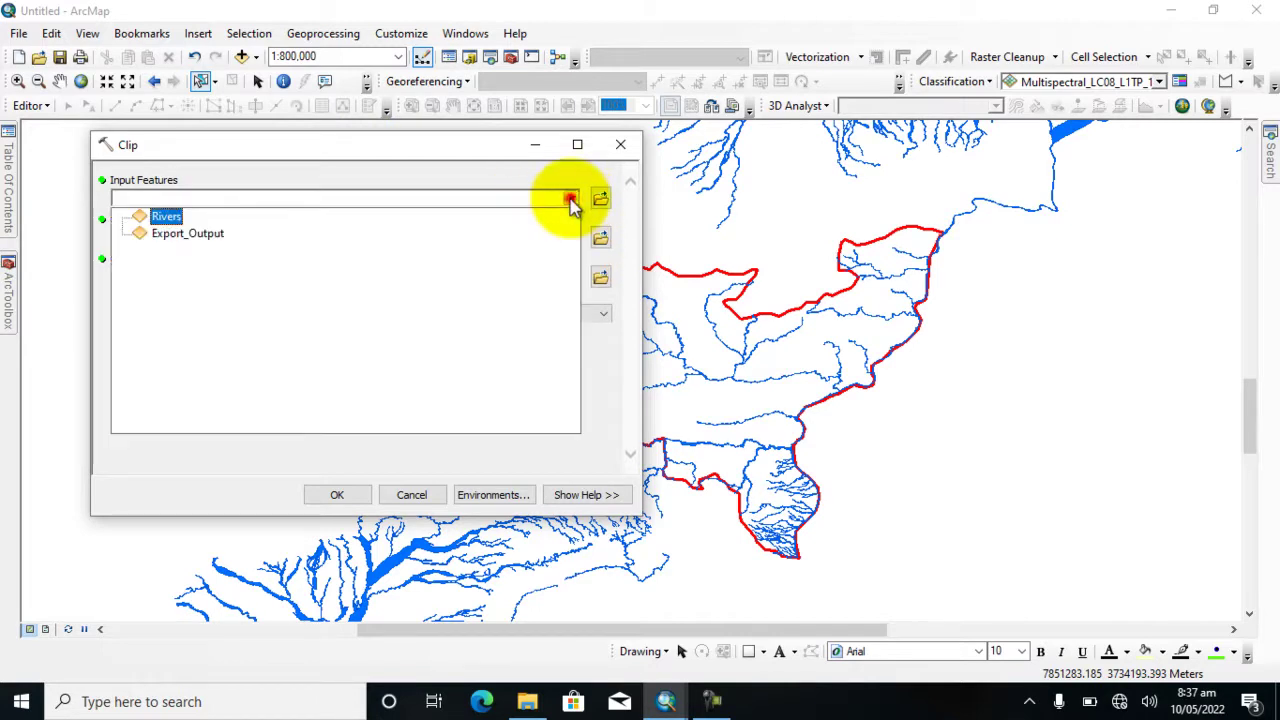
left_click(166, 217)
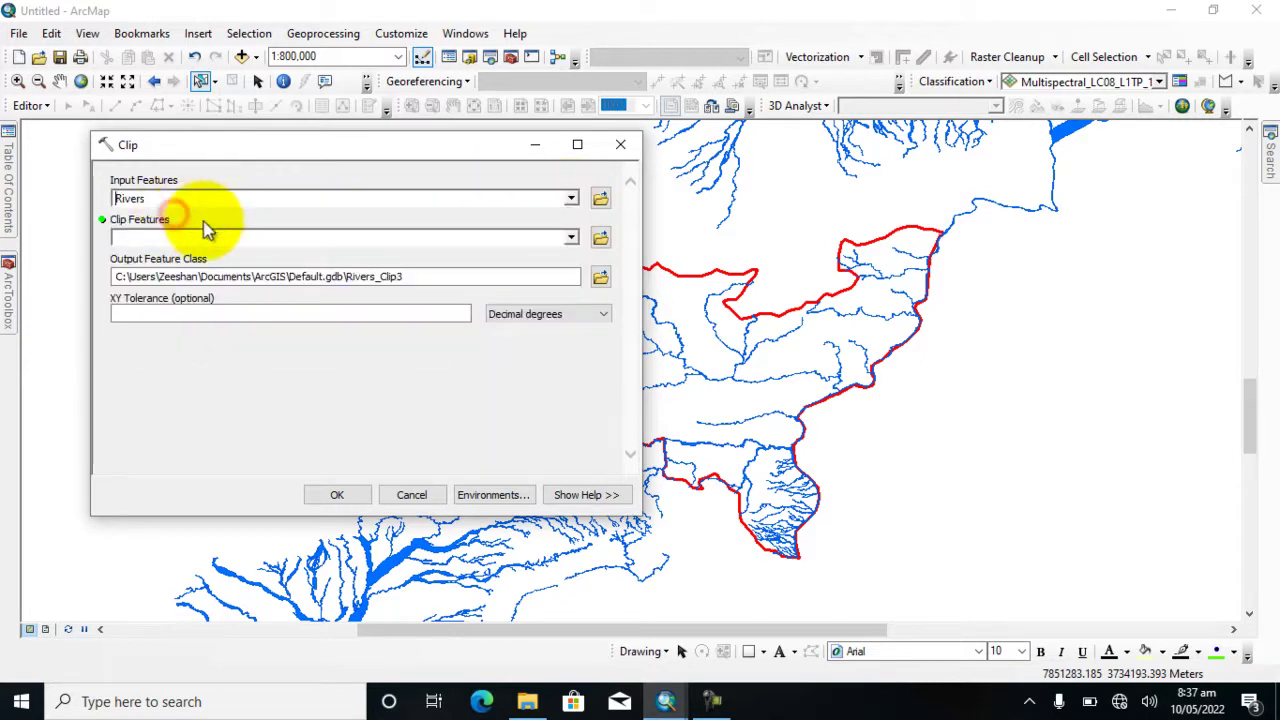
left_click(571, 237)
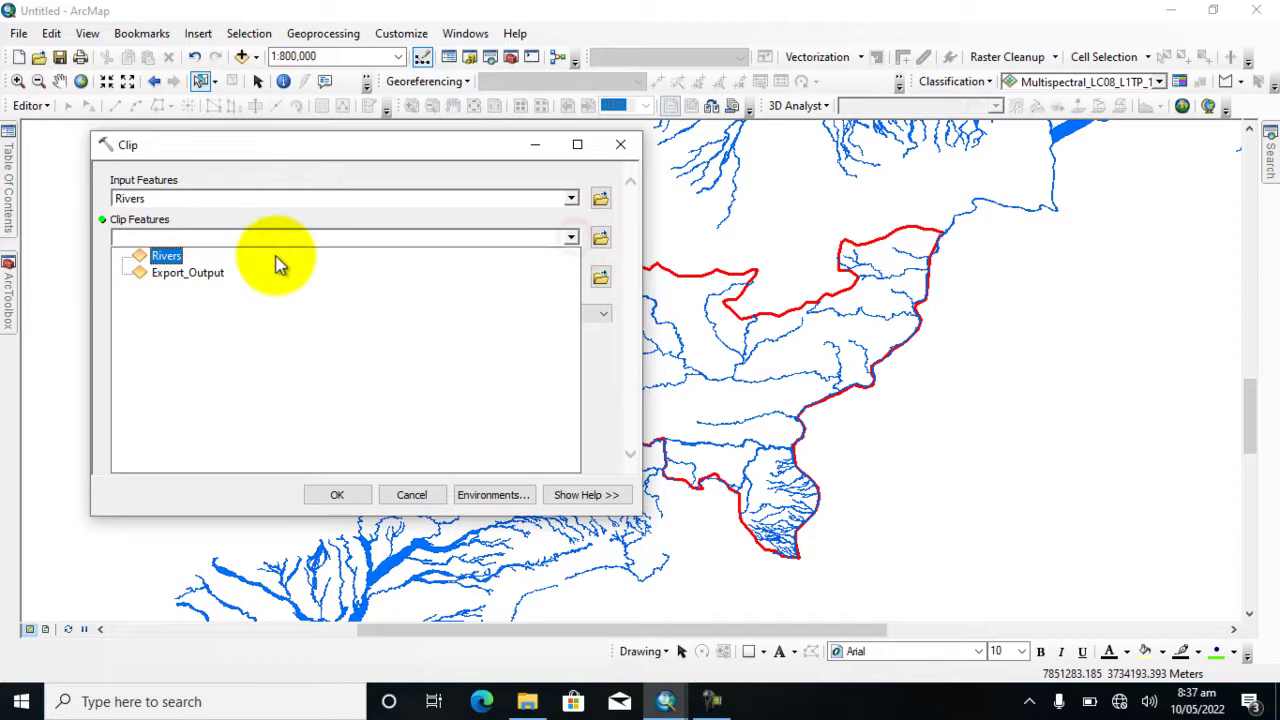
left_click(208, 280)
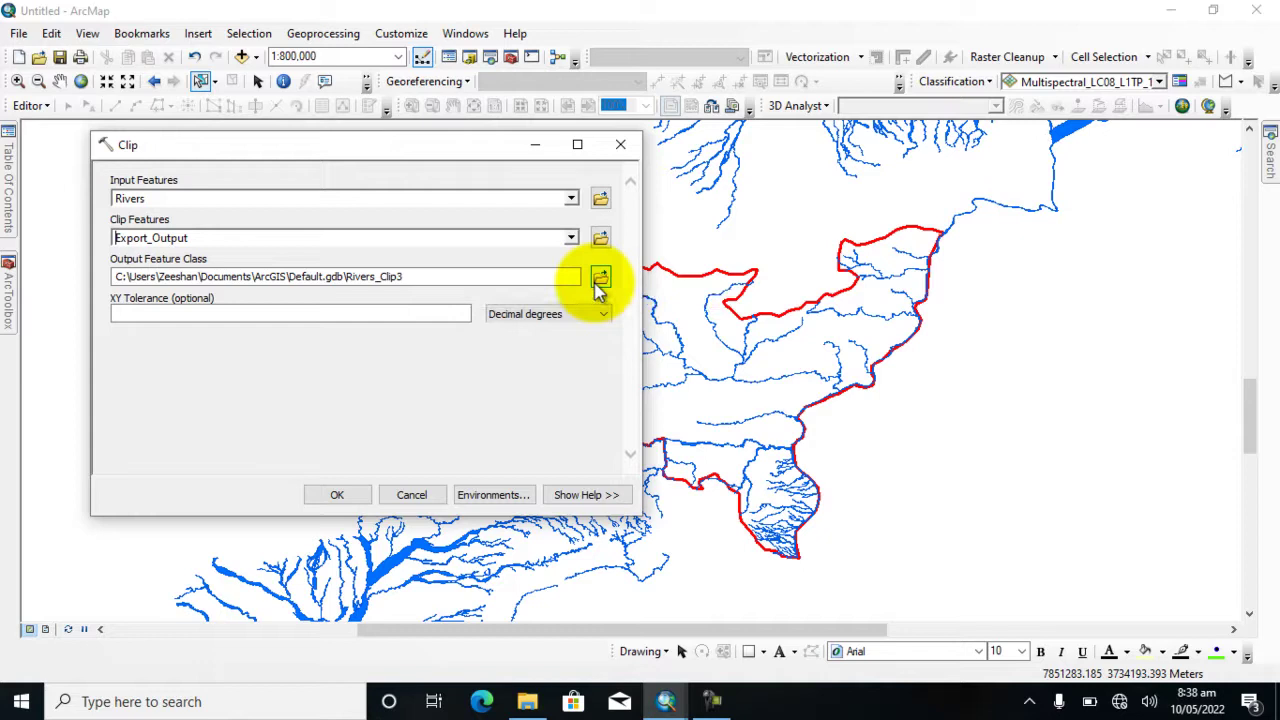
left_click(337, 495)
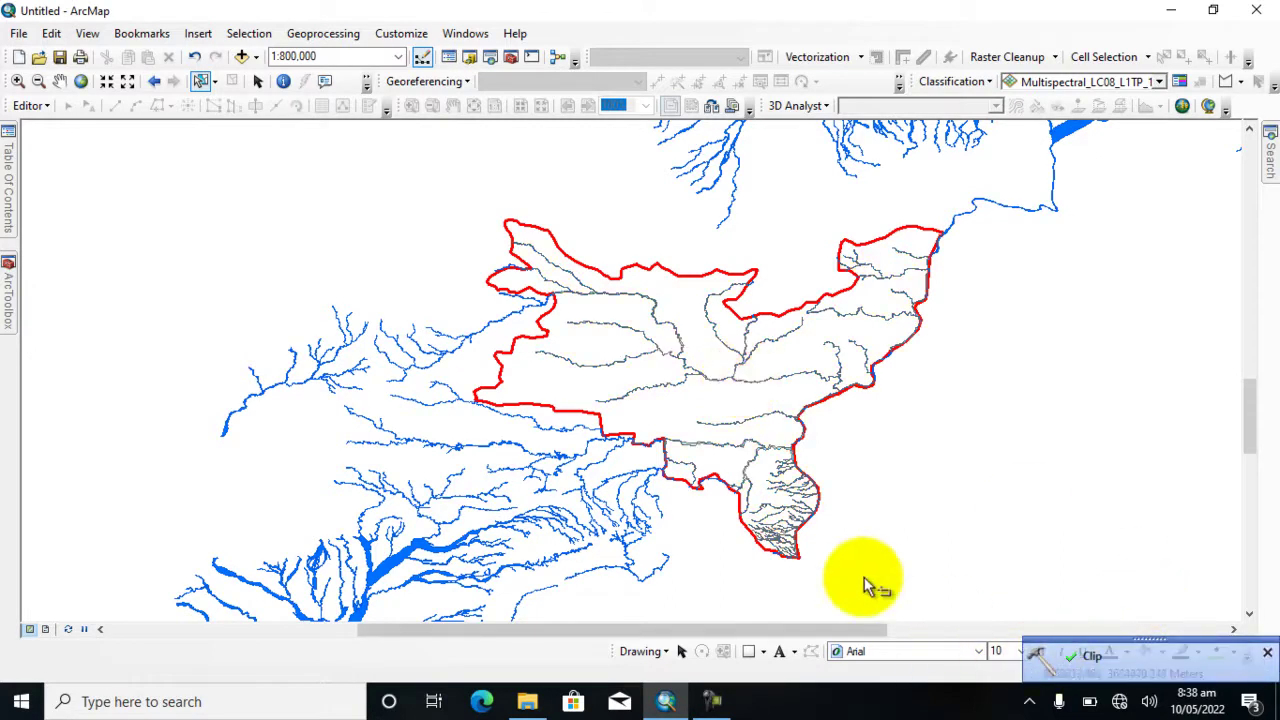
Turn off the original Rivers layer so only Rivers_Clip3 lines show within the boundary
left_click(14, 210)
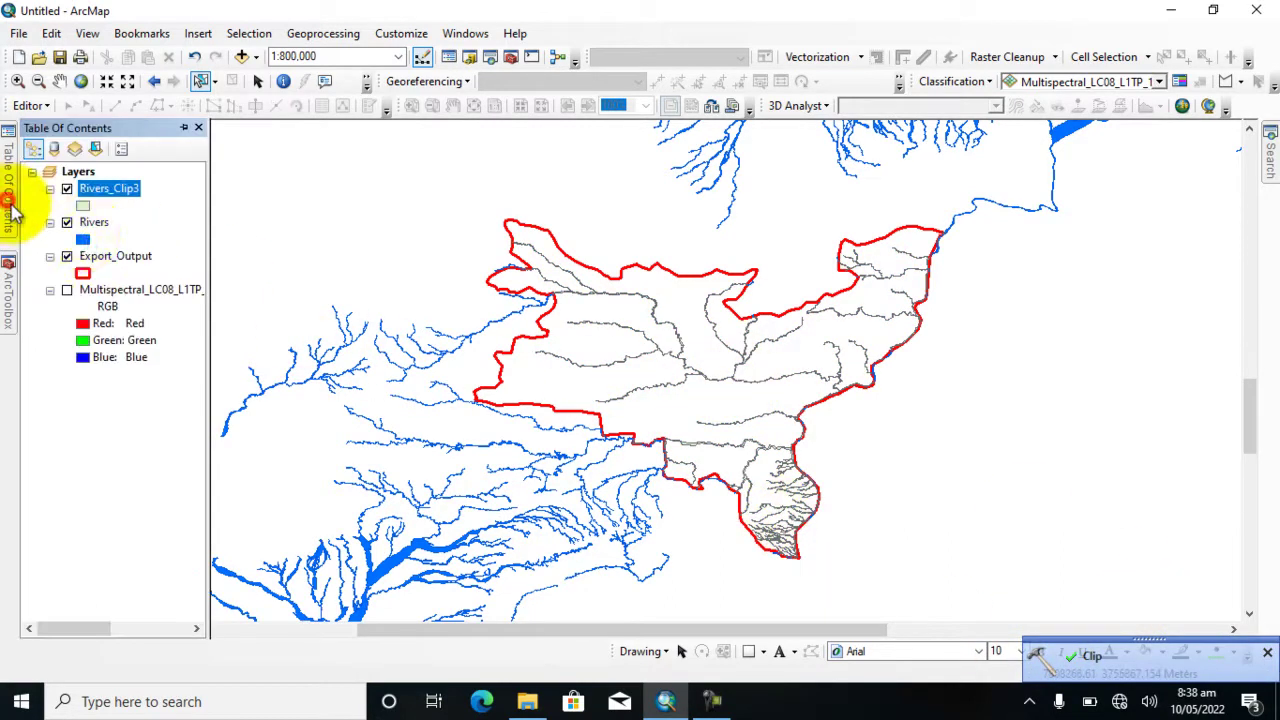
left_click(67, 223)
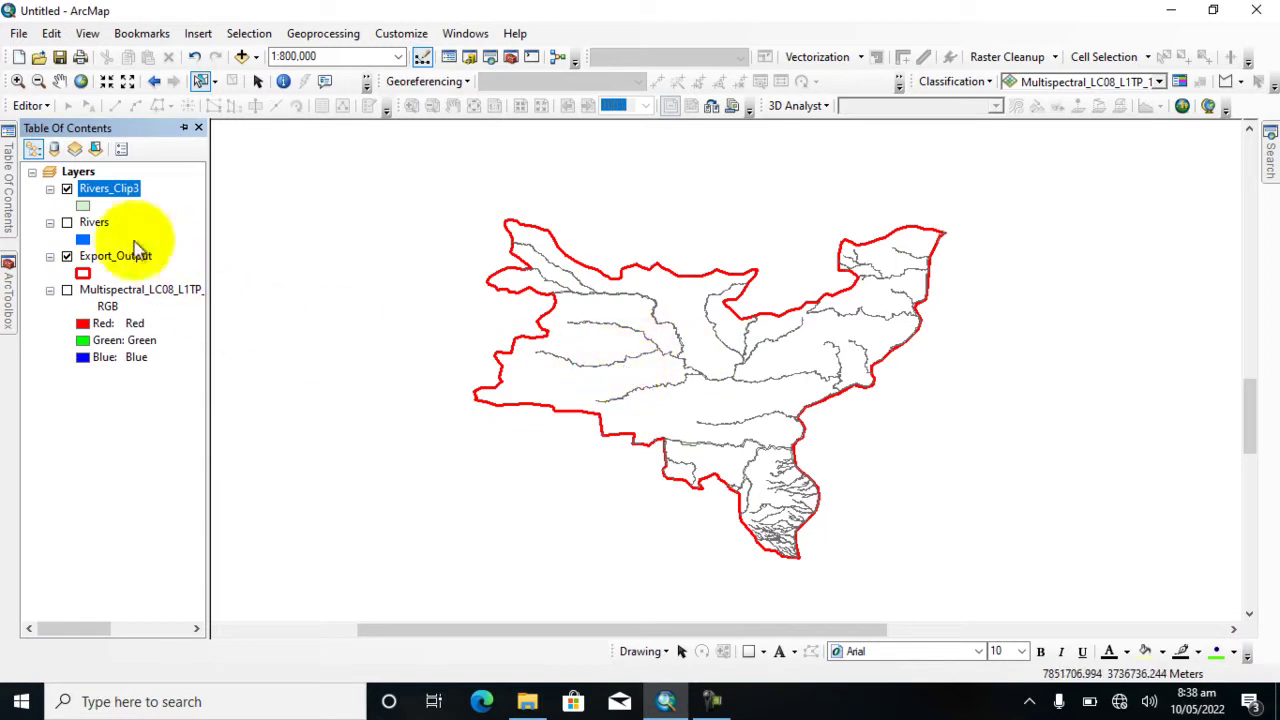
left_click(67, 223)
left_click(67, 223)
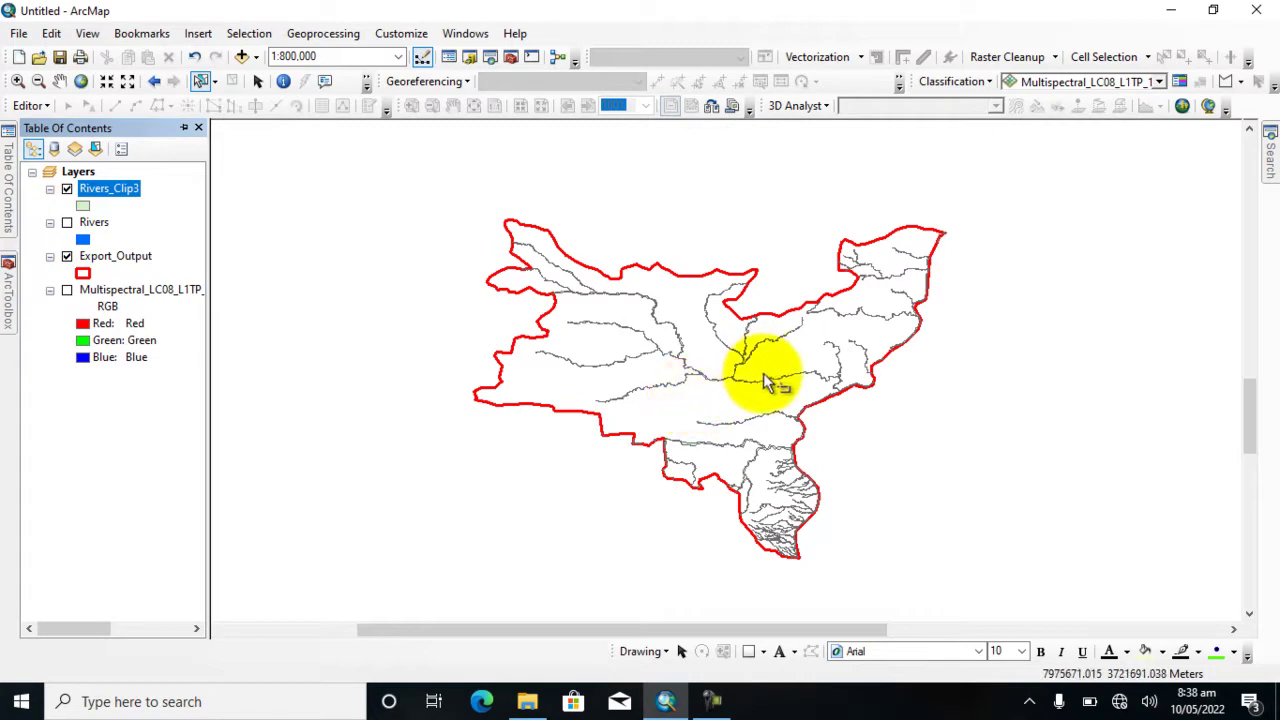
scroll(757, 290, "up", 1)
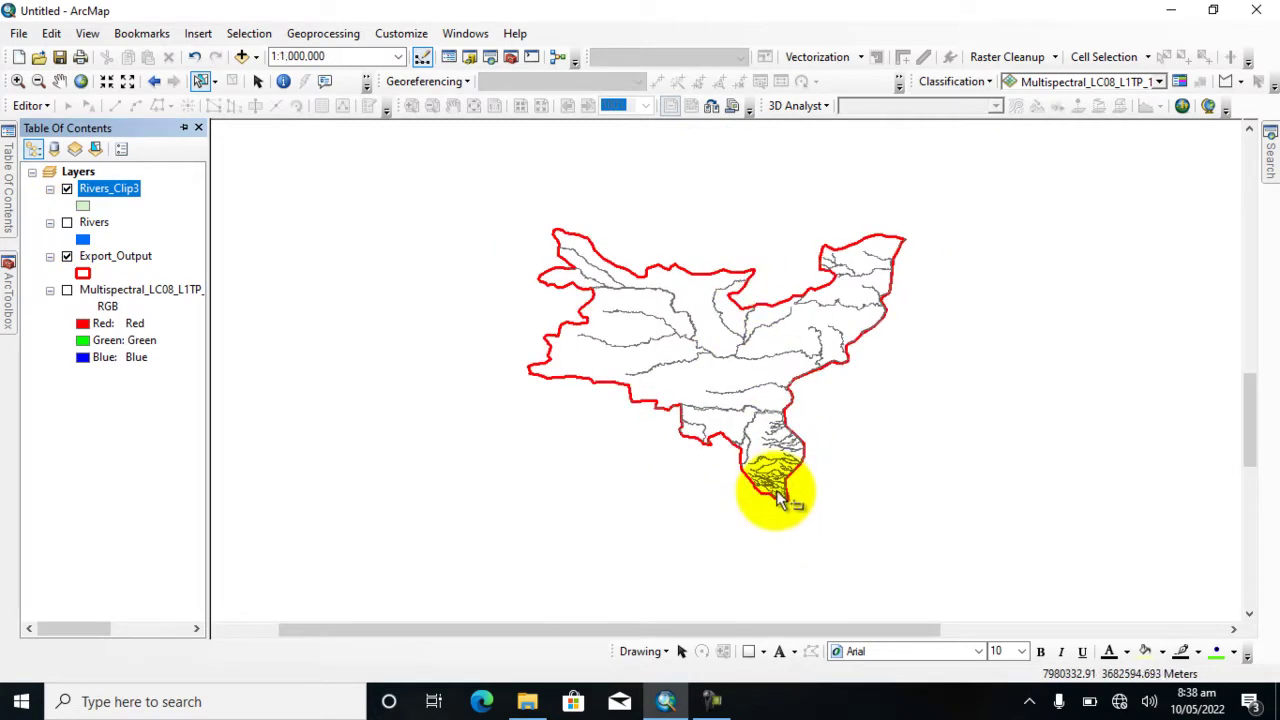
scroll(786, 505, "down", 1)
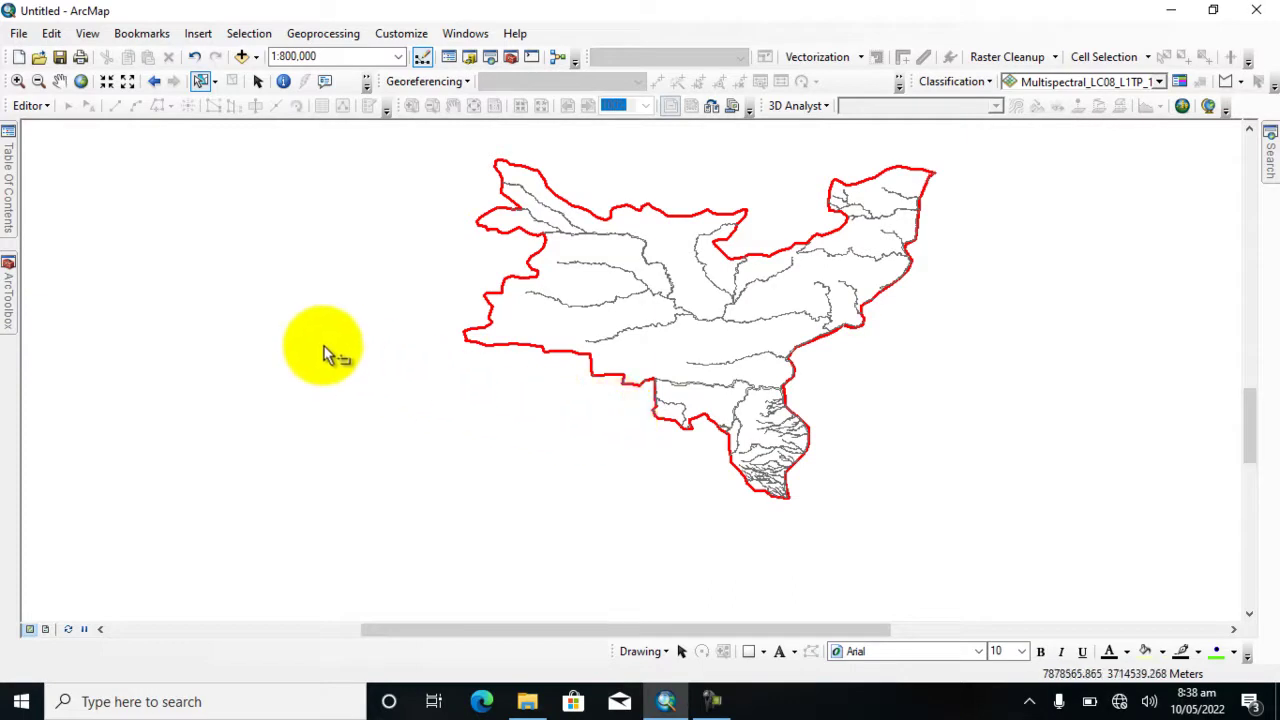
Turn the Multispectral layer back on and switch off Rivers_Clip3
mouse_move(8, 195)
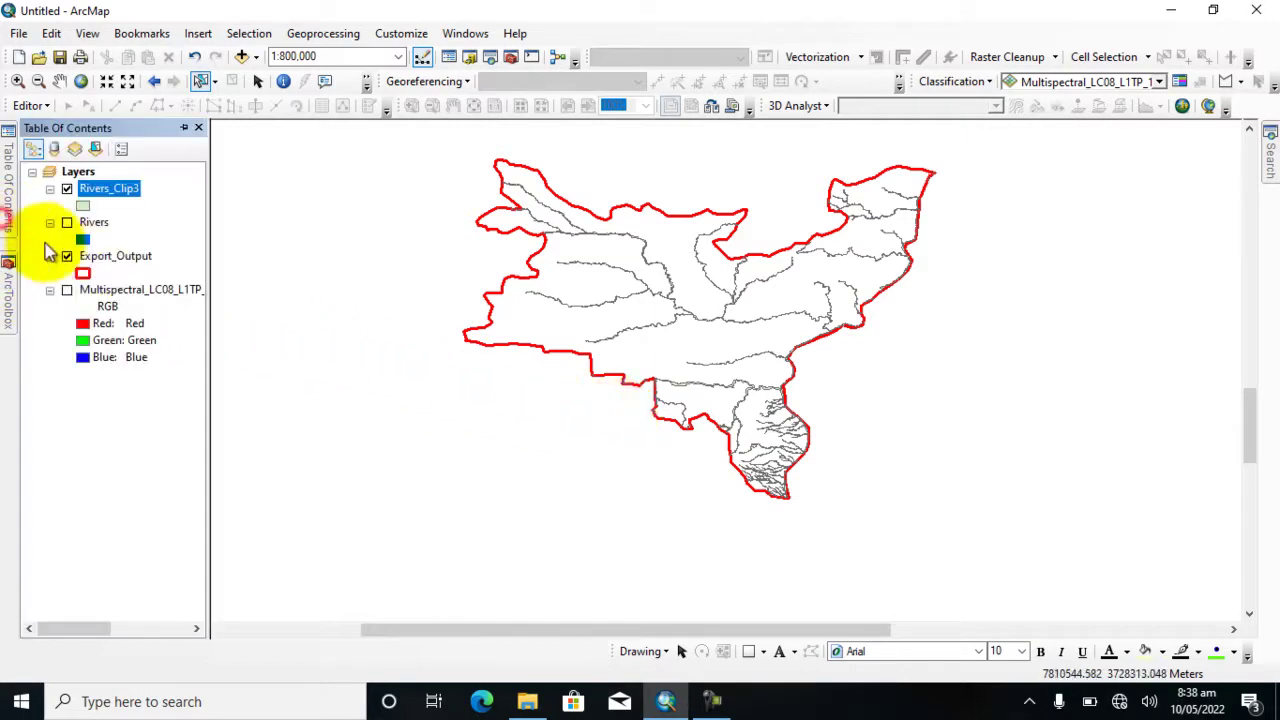
left_click(67, 292)
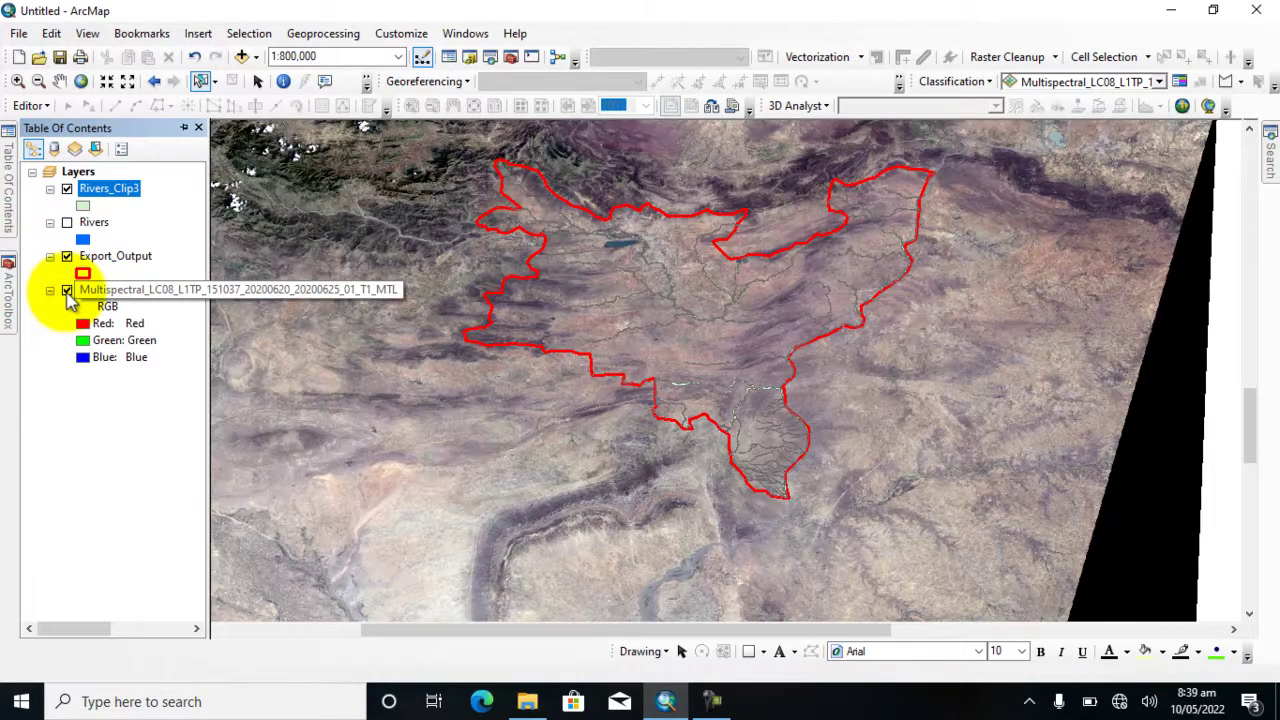
left_click(67, 189)
scroll(716, 375, "up", 3)
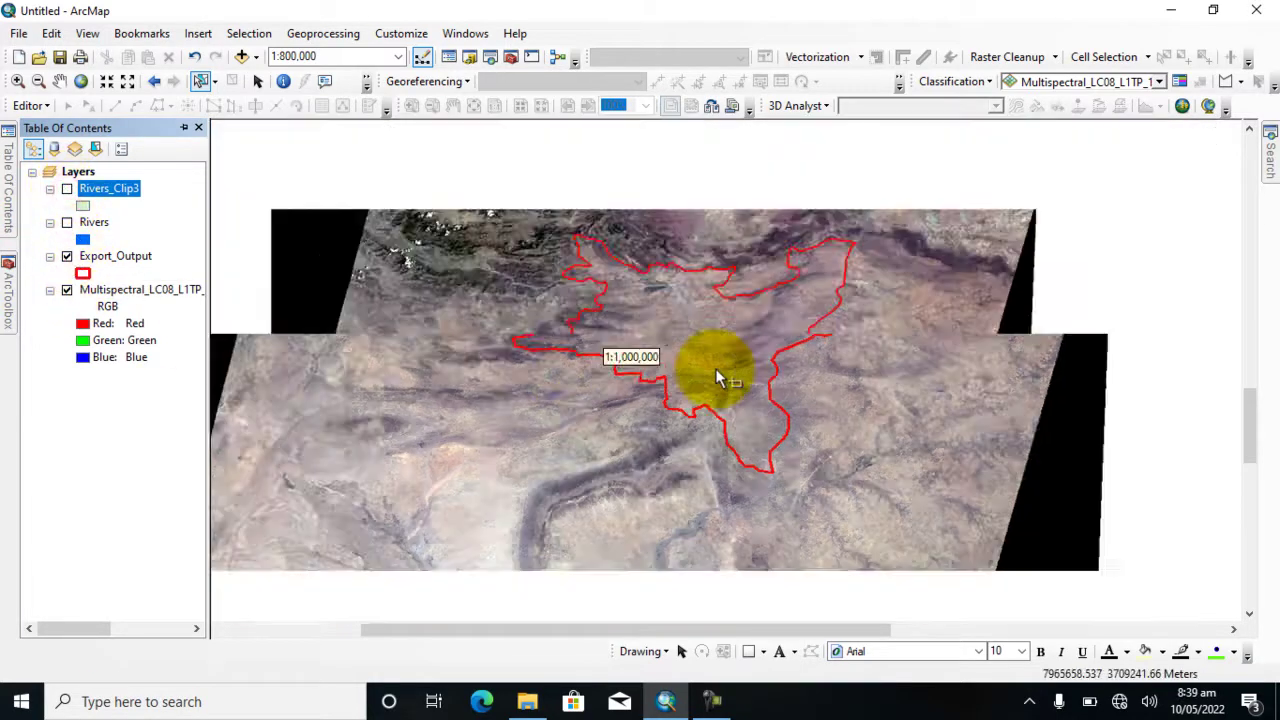
scroll(716, 378, "down", 2)
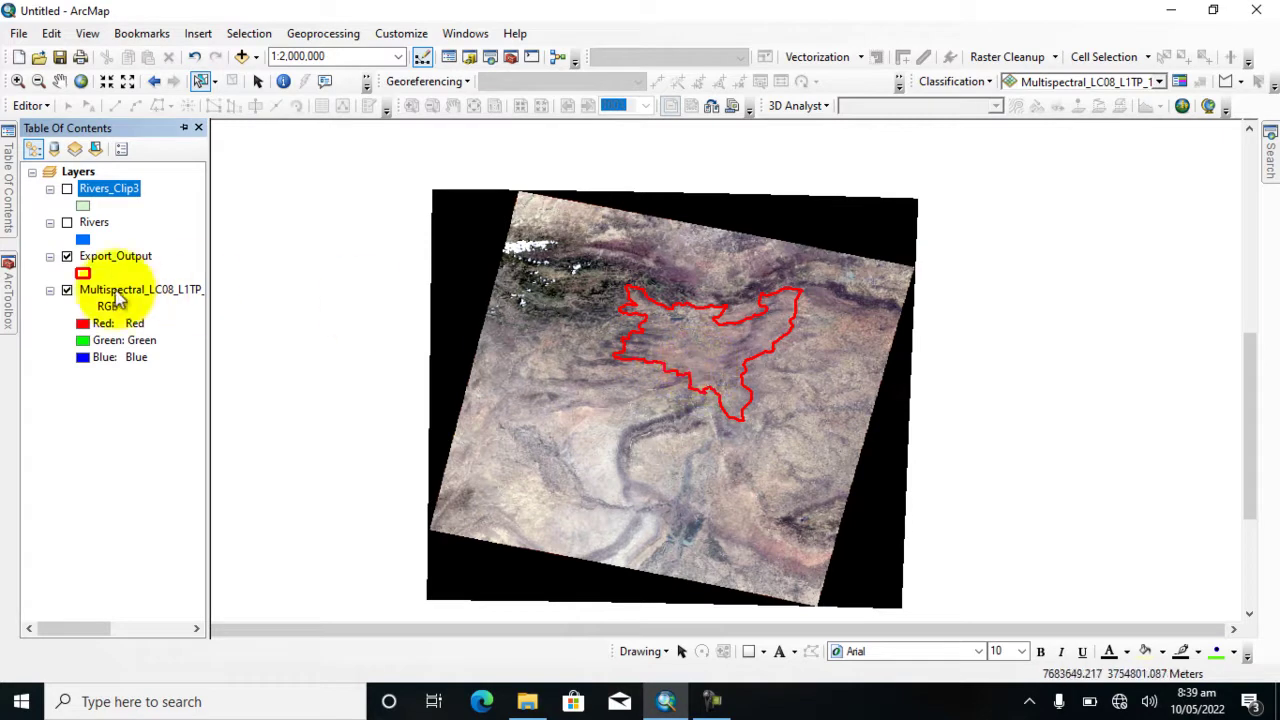
Launch the raster Clip tool from Data Management Tools > Raster > Raster Processing
left_click(8, 295)
left_click(49, 198)
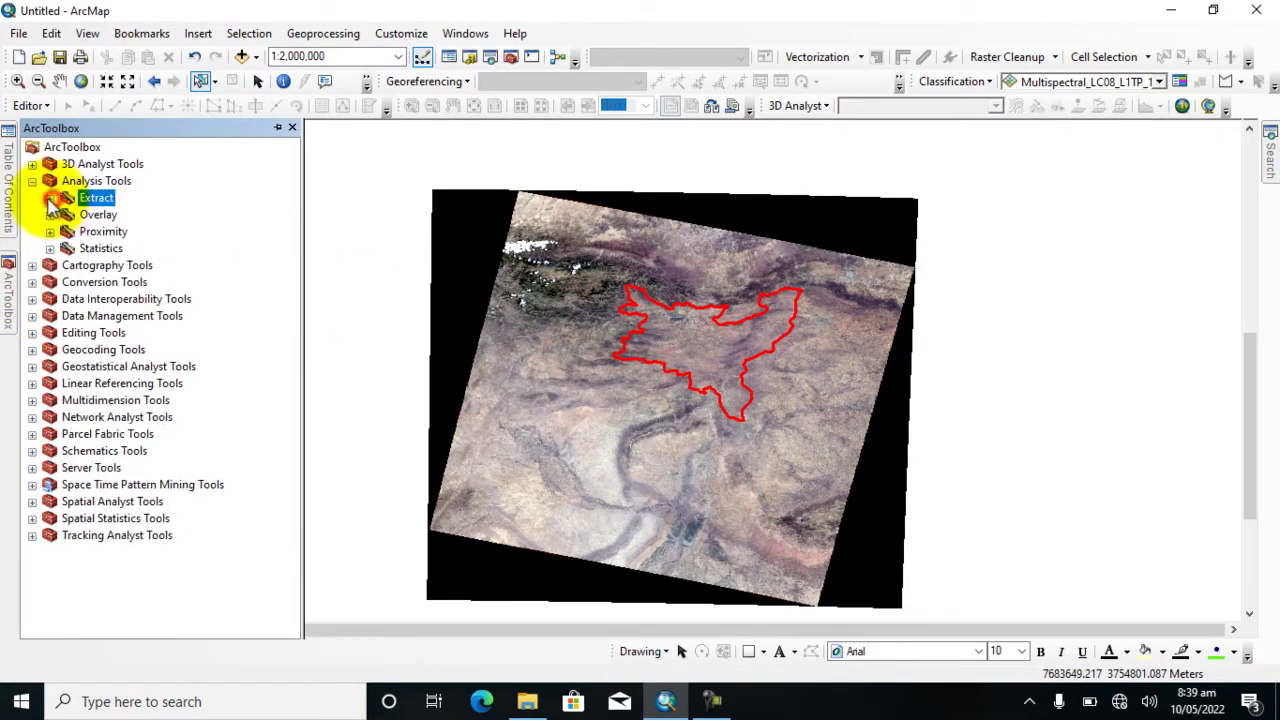
left_click(32, 181)
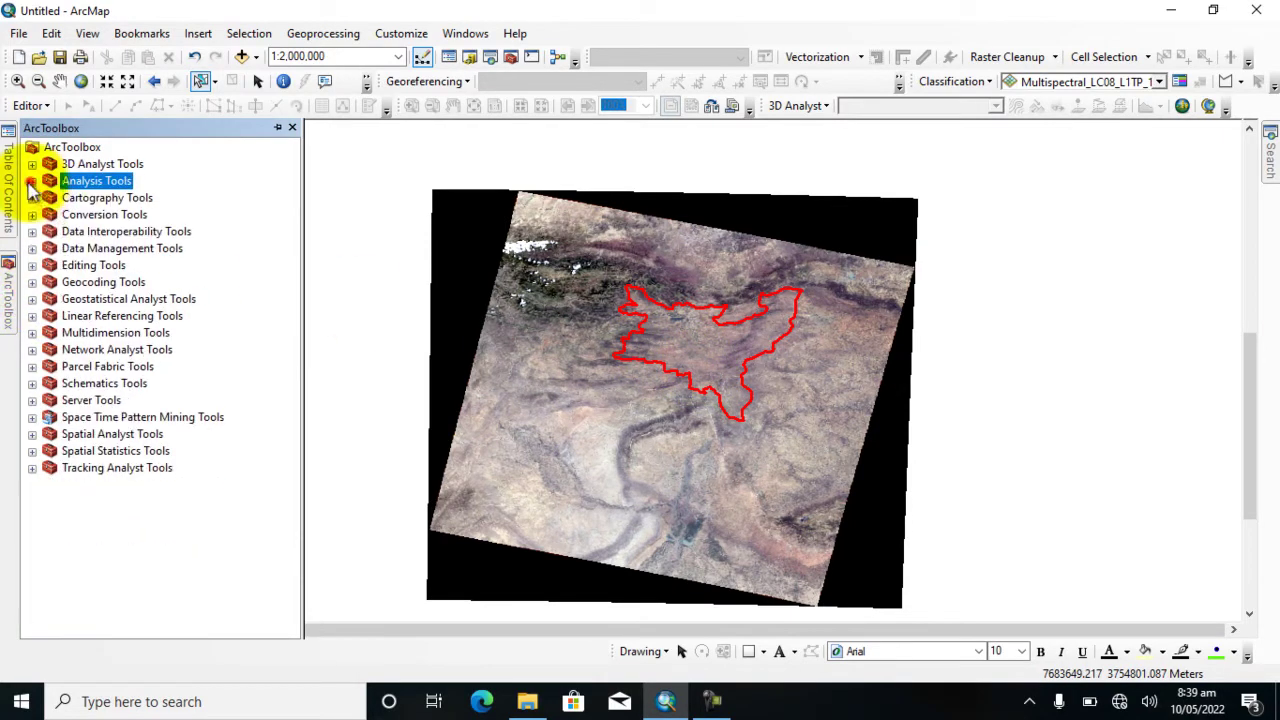
left_click(32, 248)
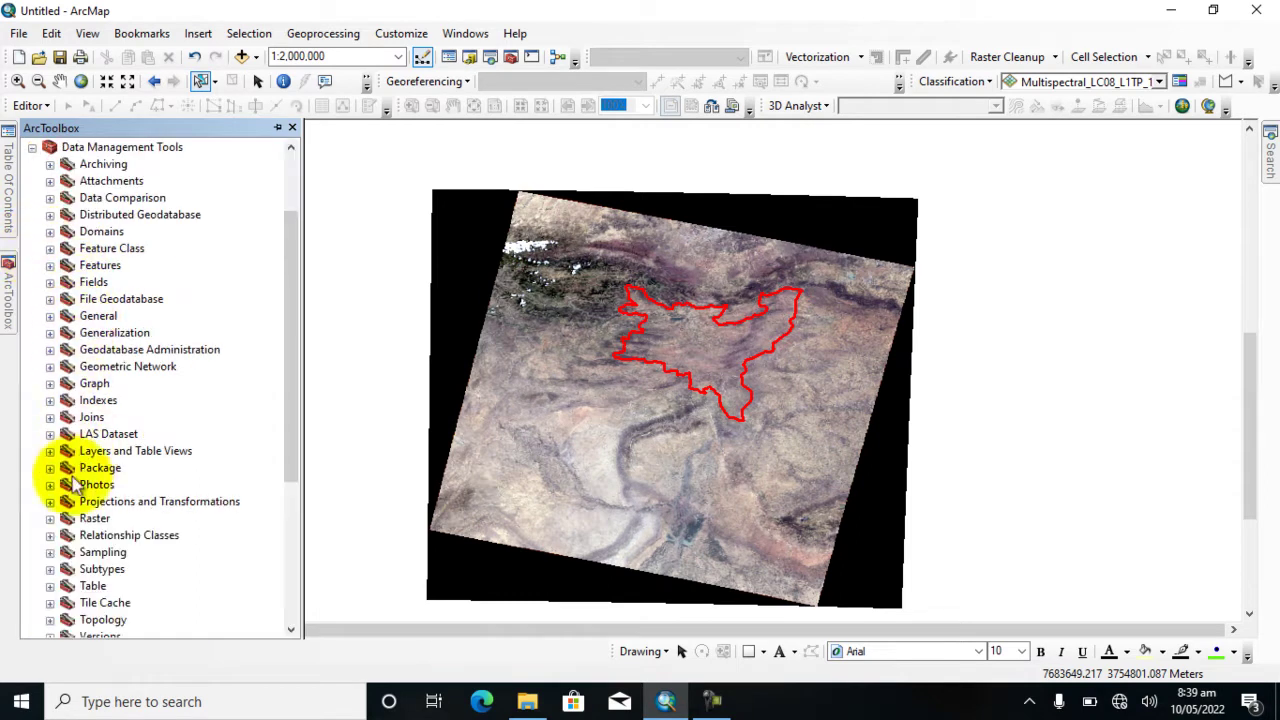
left_click(50, 519)
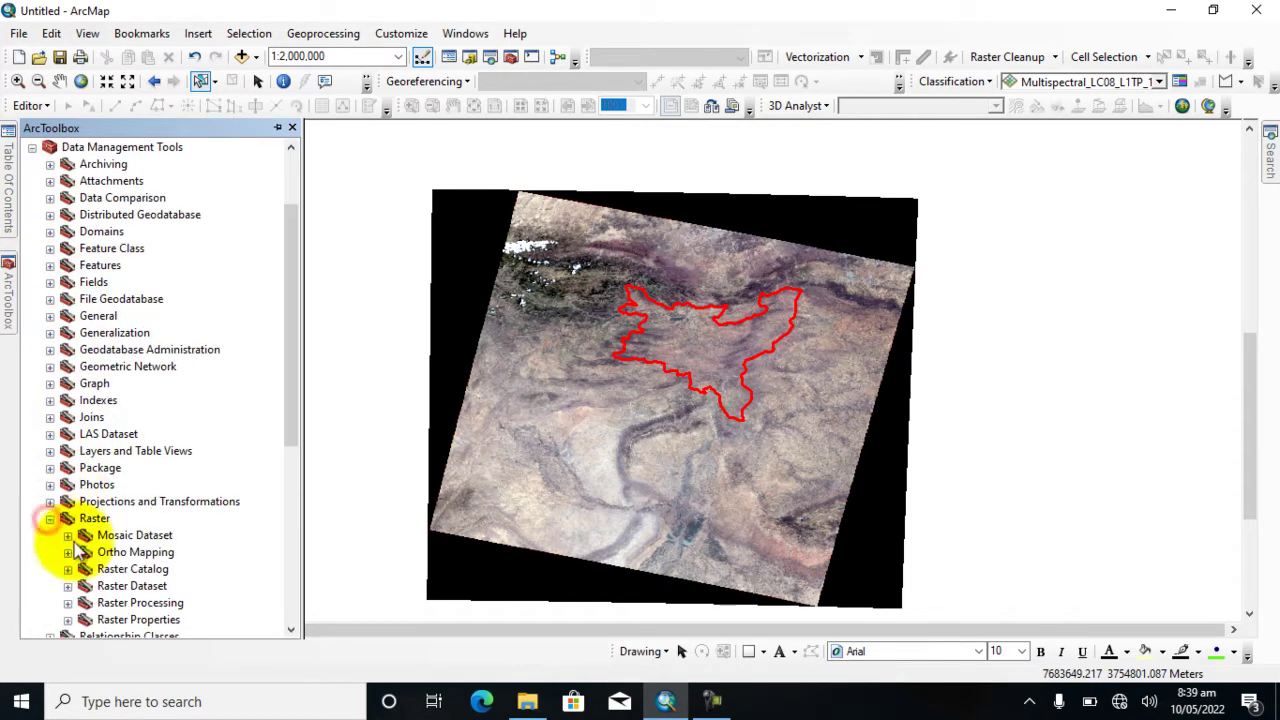
scroll(62, 540, "down", 1)
left_click(67, 552)
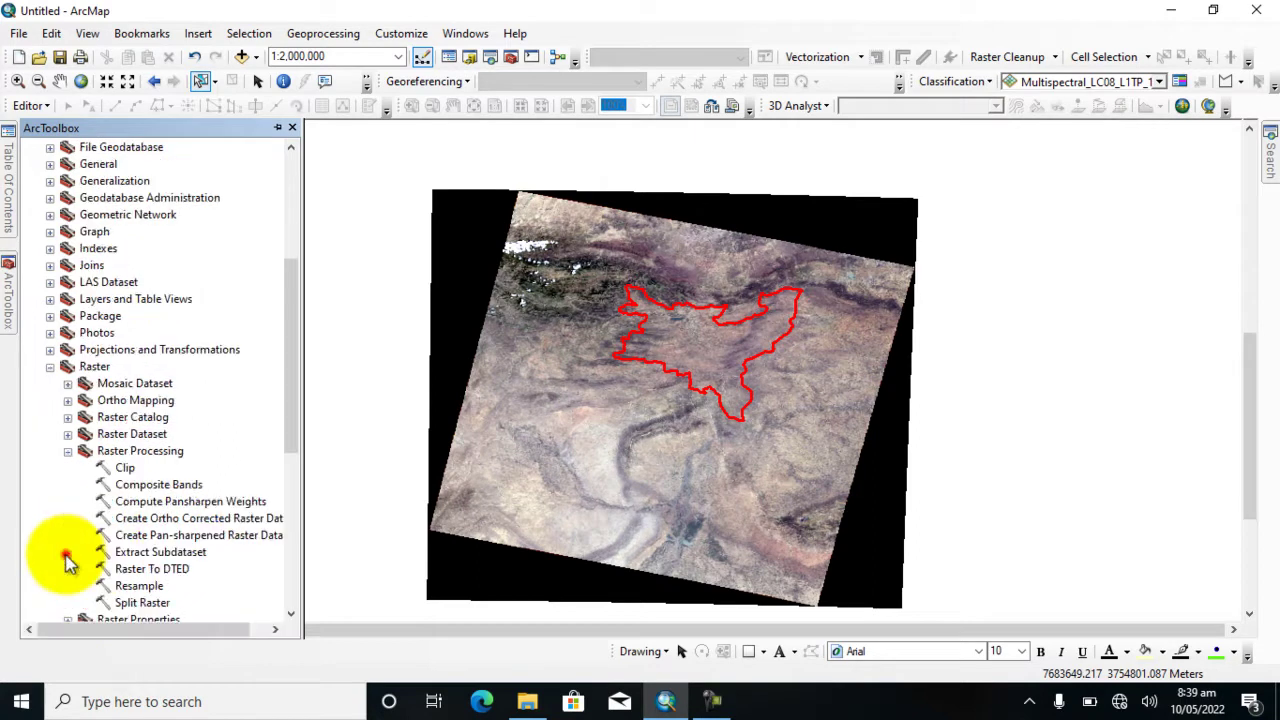
left_click(126, 470)
double_click(126, 470)
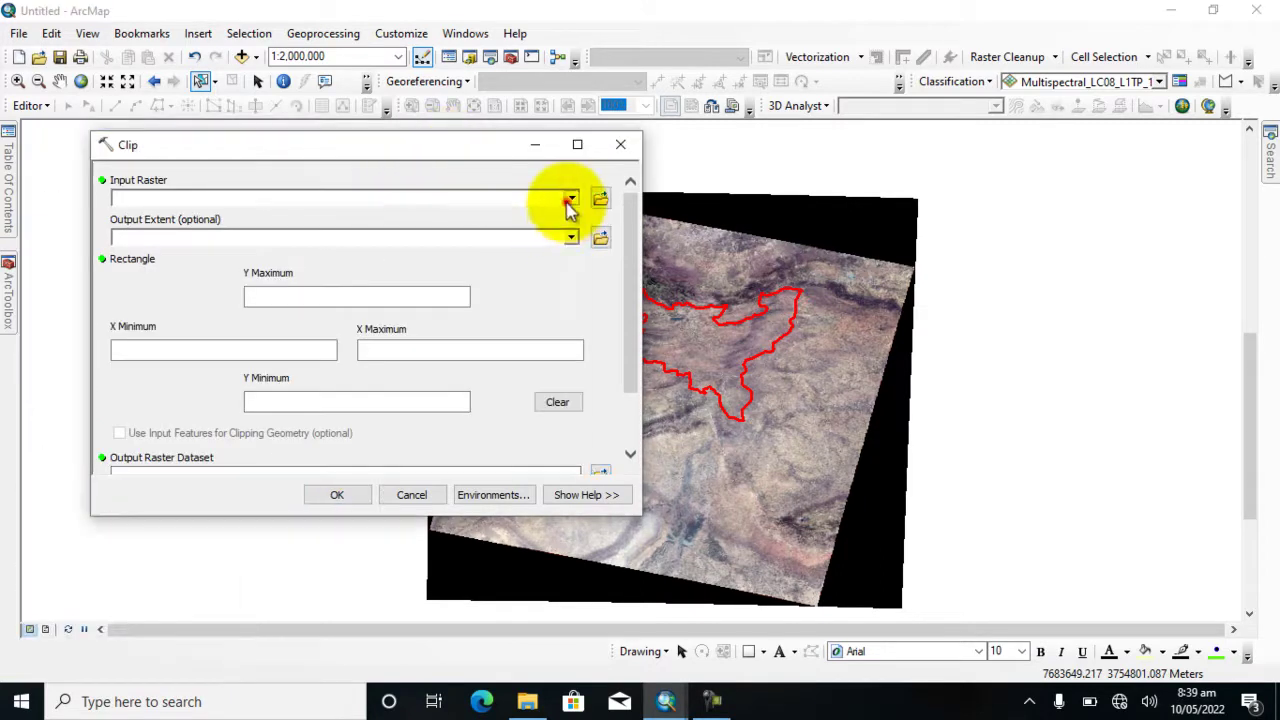
Clip the Multispectral raster to Export_Output's extent, creating a clipped LC08_L1TP_151037 layer
left_click(569, 200)
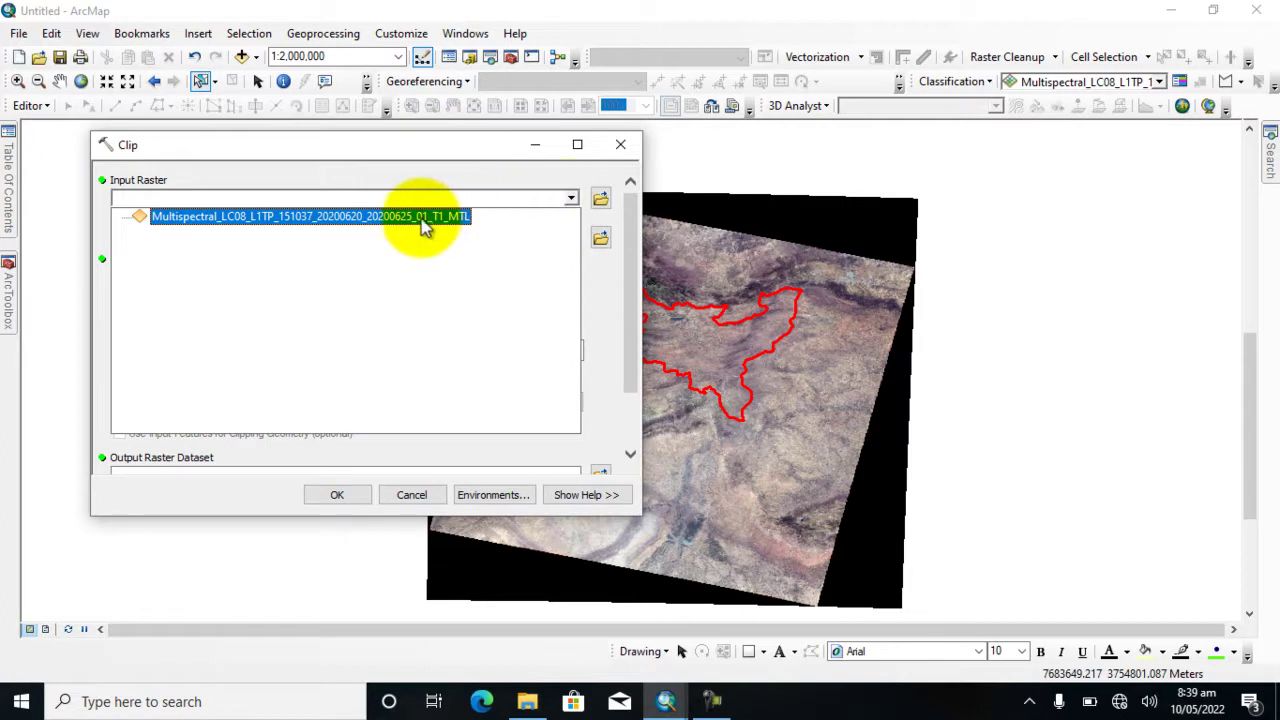
left_click(362, 228)
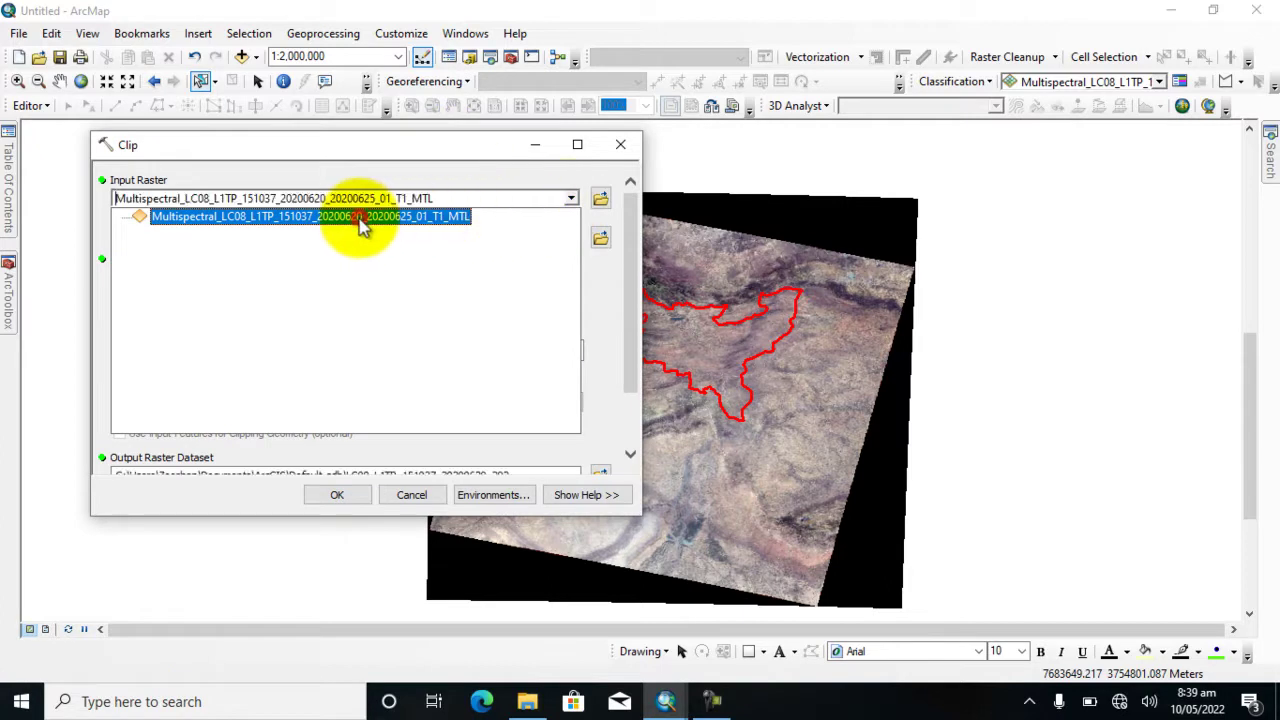
left_click(569, 240)
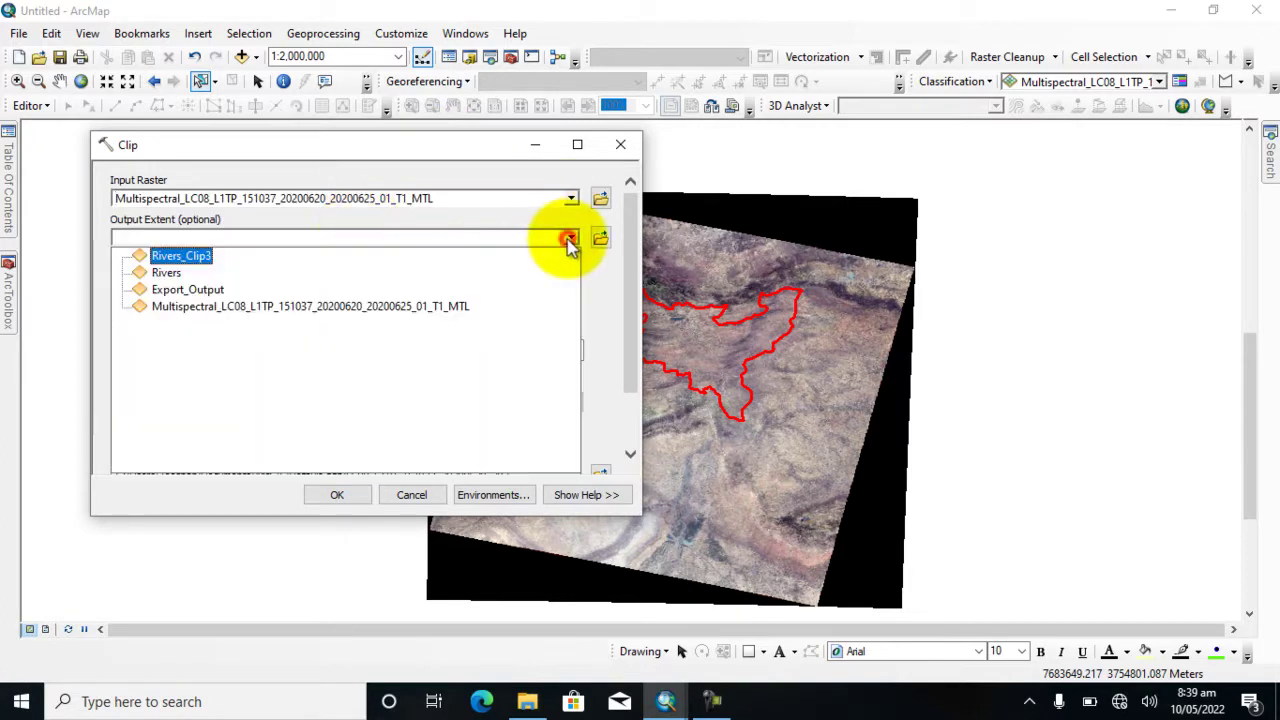
left_click(187, 289)
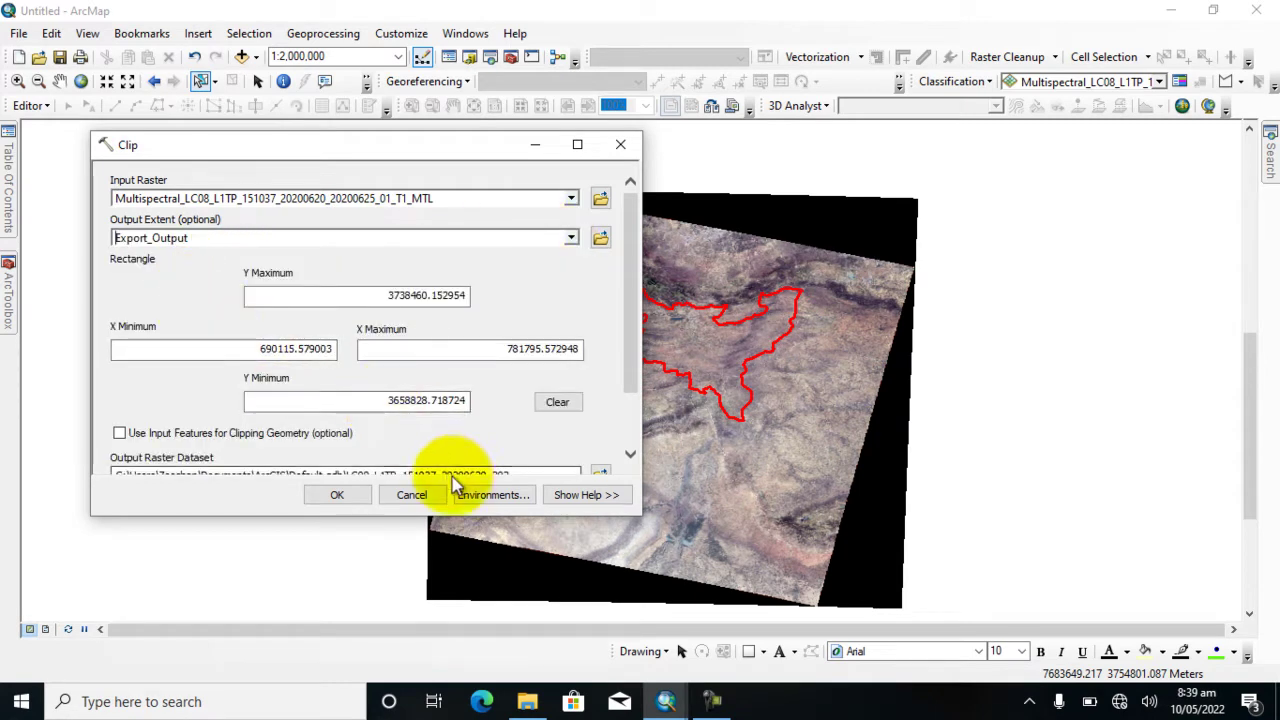
left_click(330, 497)
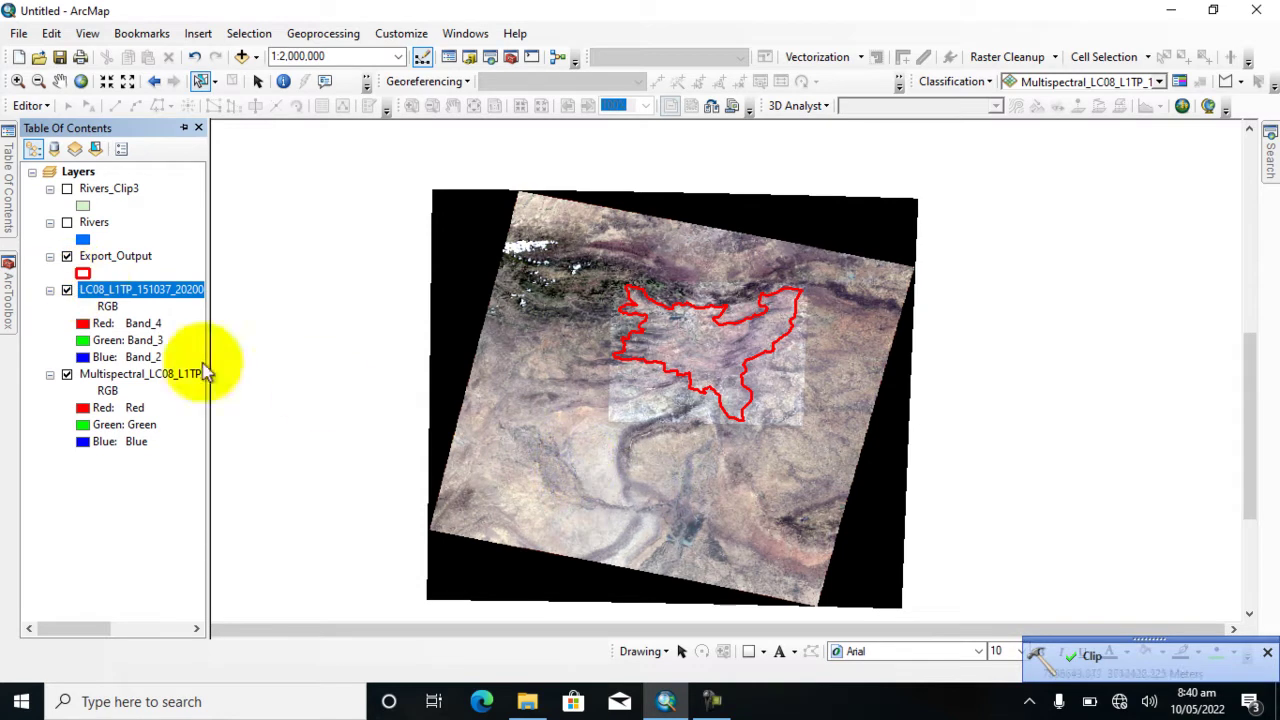
Compare the clipped raster with the full Multispectral scene, leaving the full scene turned off
left_click(68, 375)
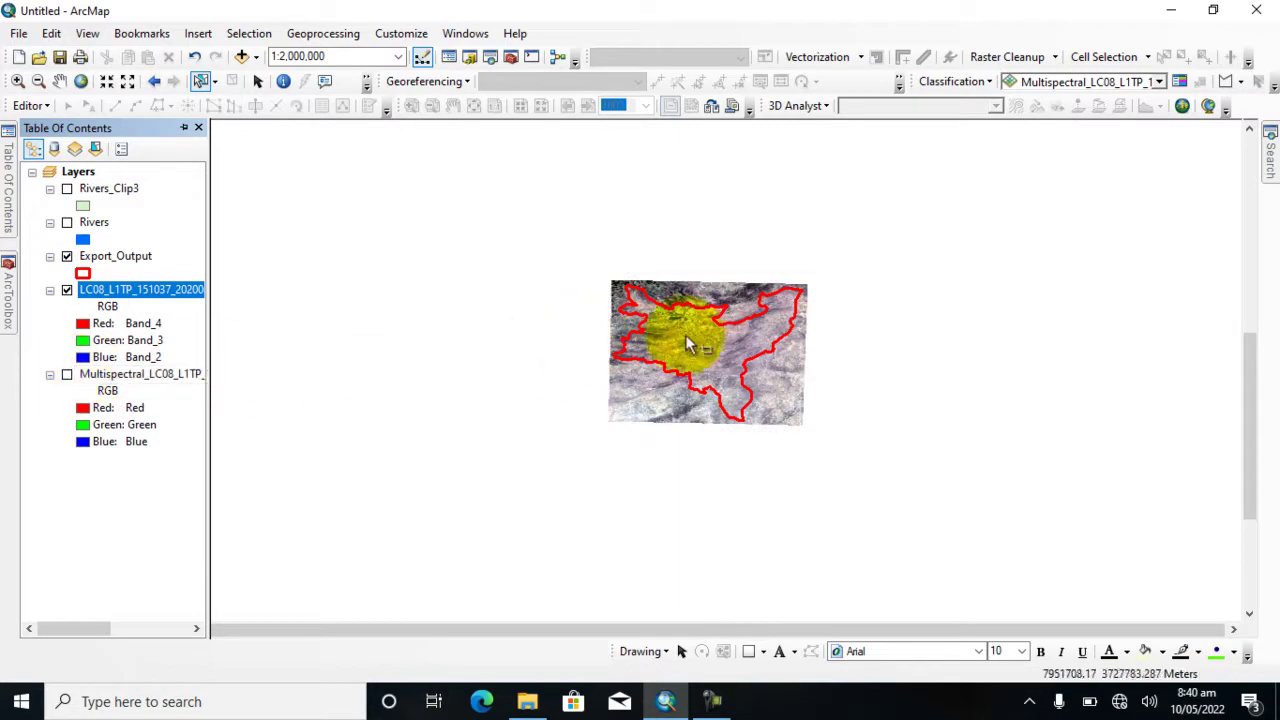
scroll(714, 345, "down", 1)
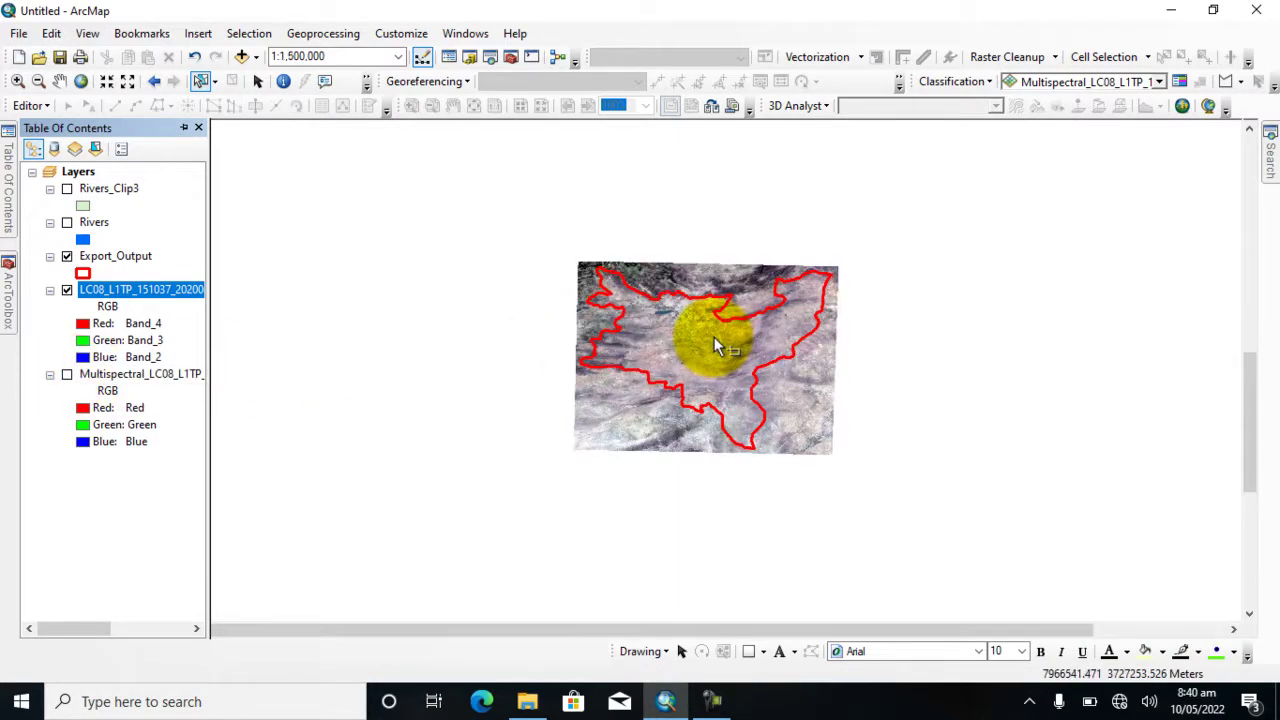
left_click(67, 375)
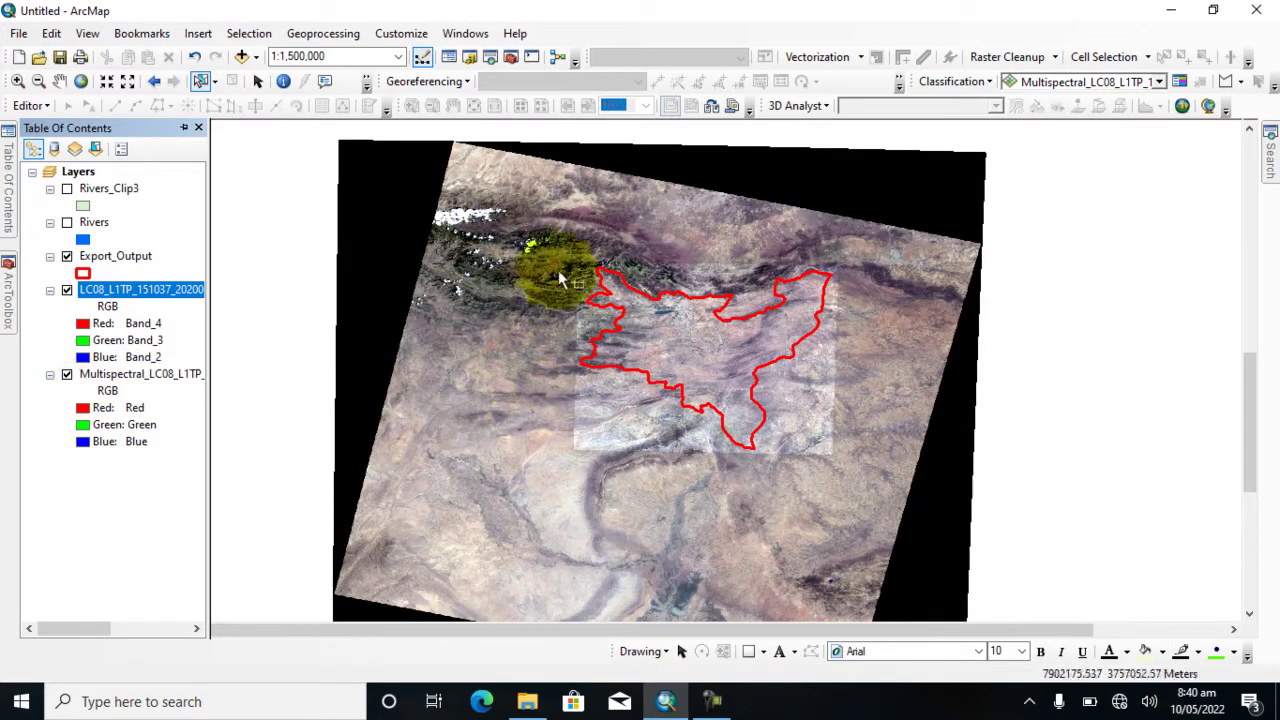
scroll(622, 232, "up", 1)
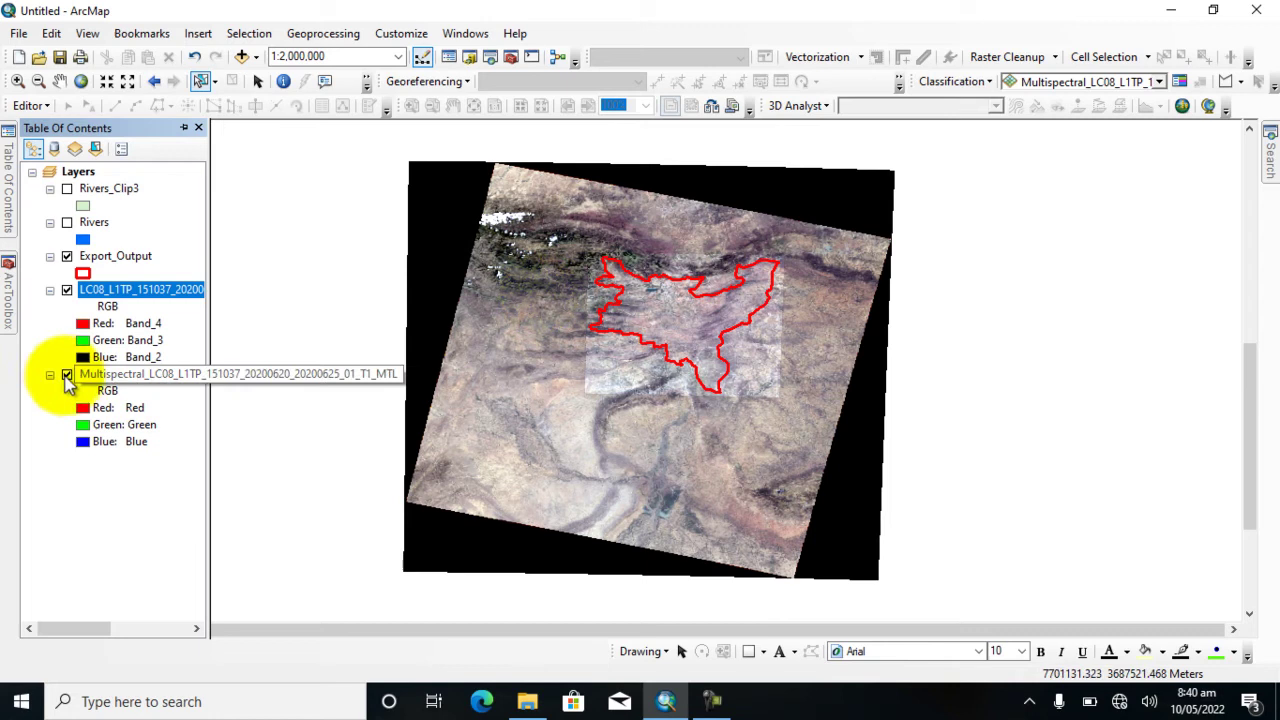
left_click(67, 377)
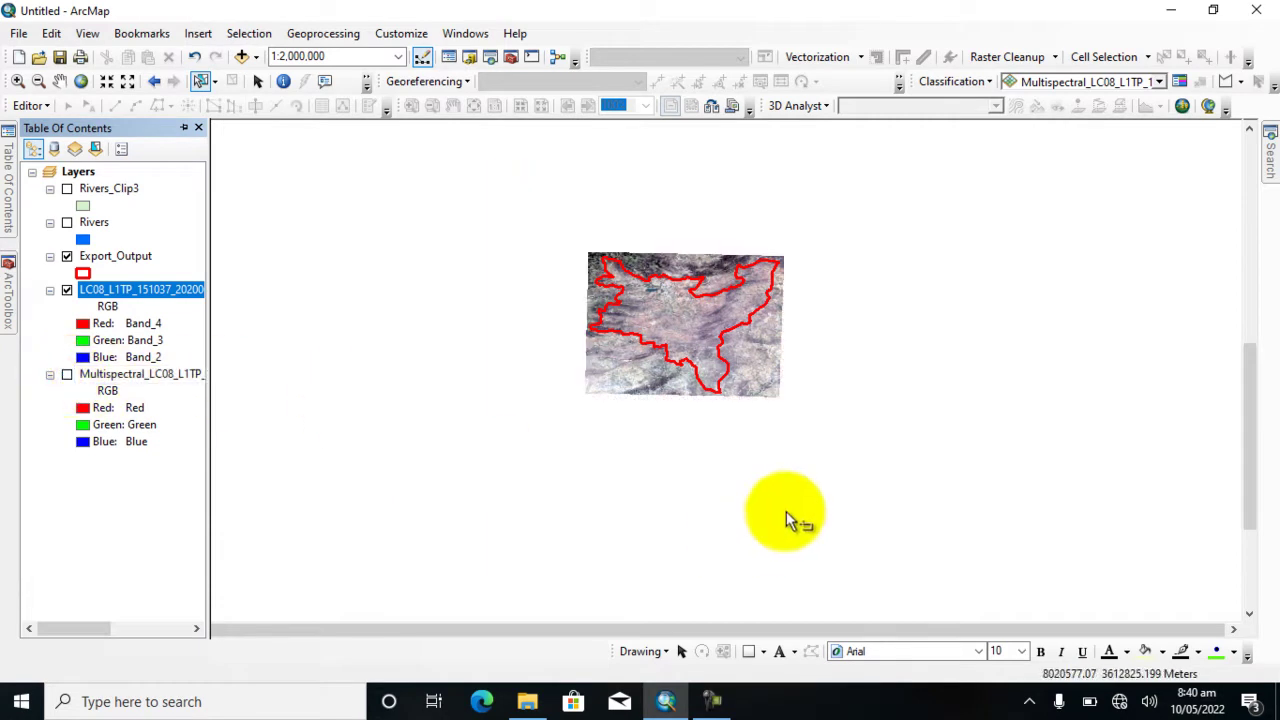